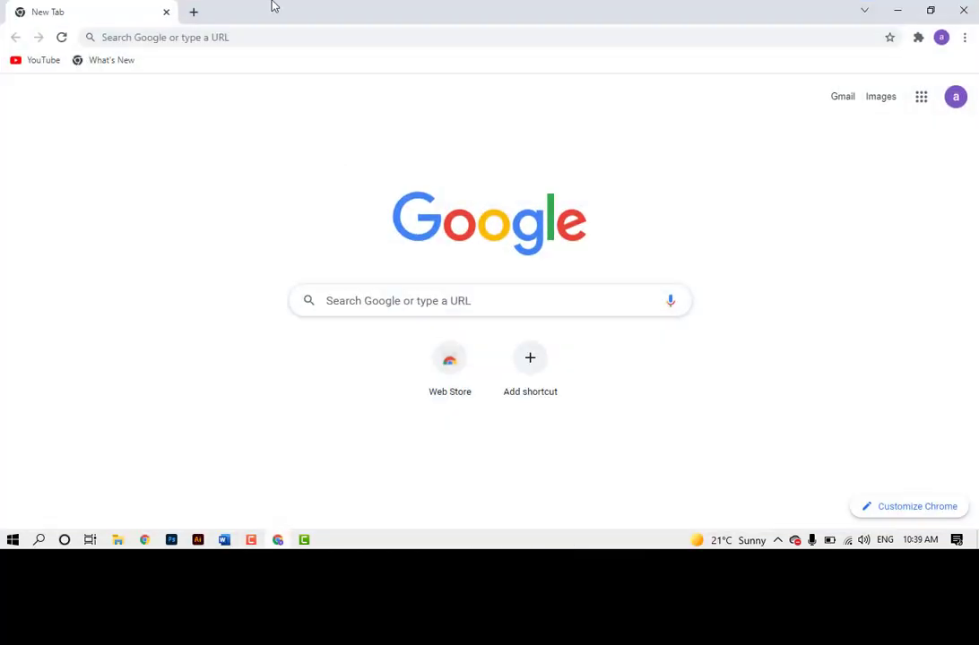
Search the web for "screen styler" and download the ScreenStyler BETA 0.2.2 setup file from its official site
click(268, 33)
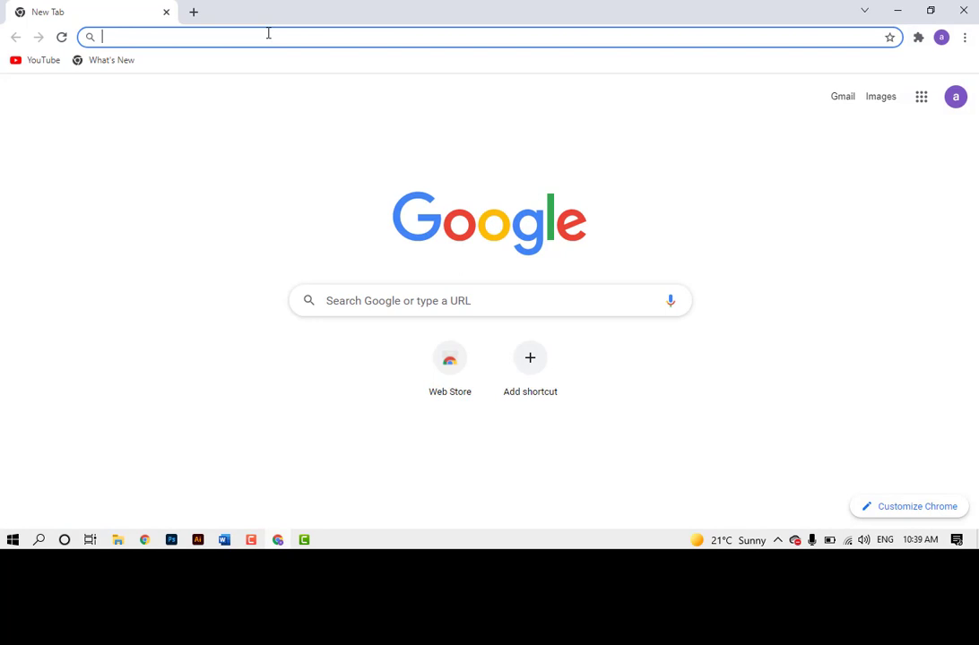
text(screen s)
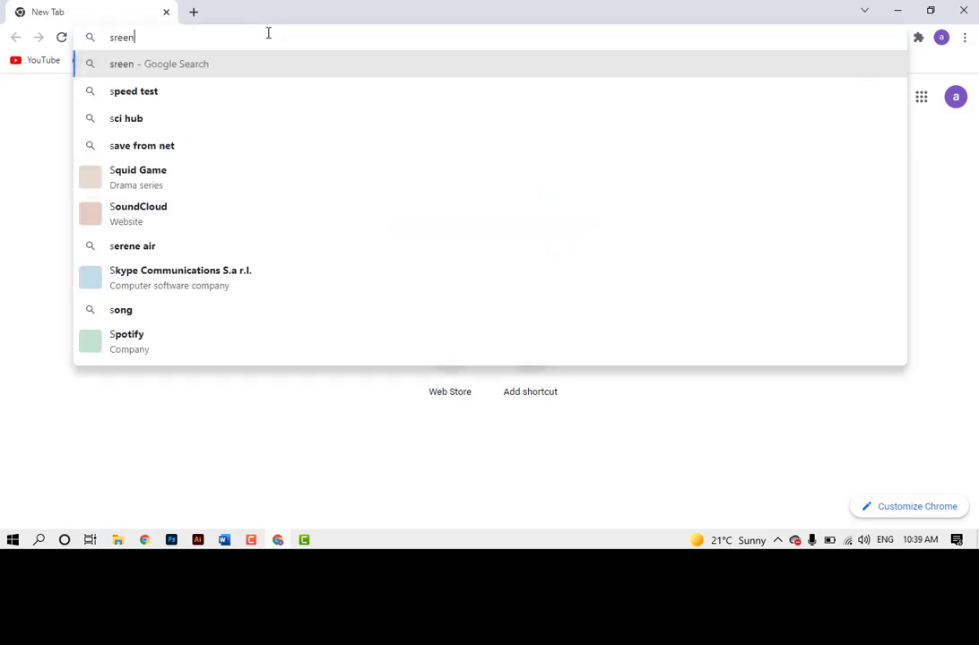
text(t)
key(Down)
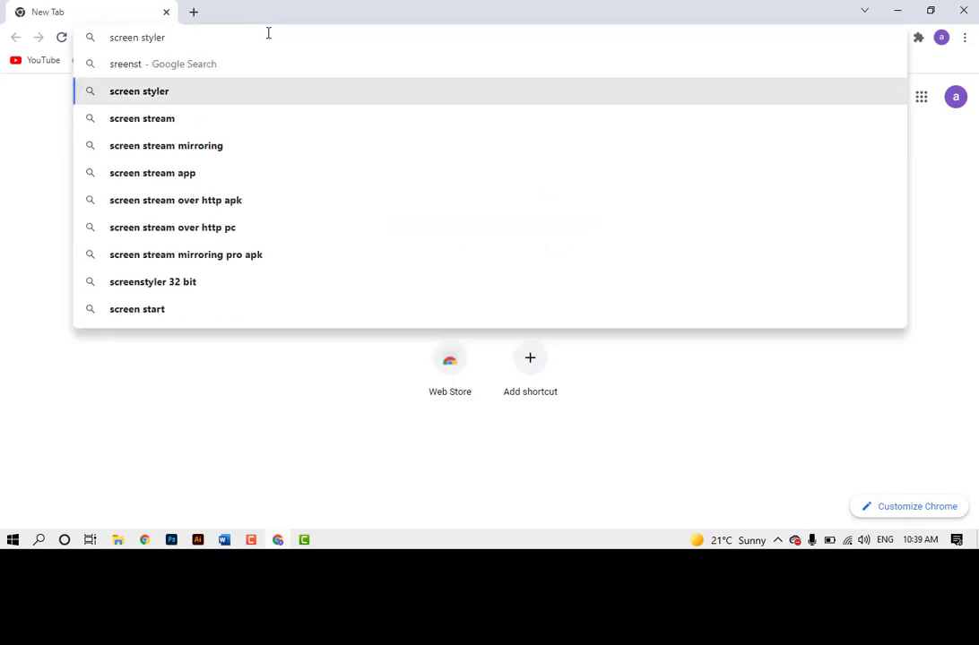
key(Return)
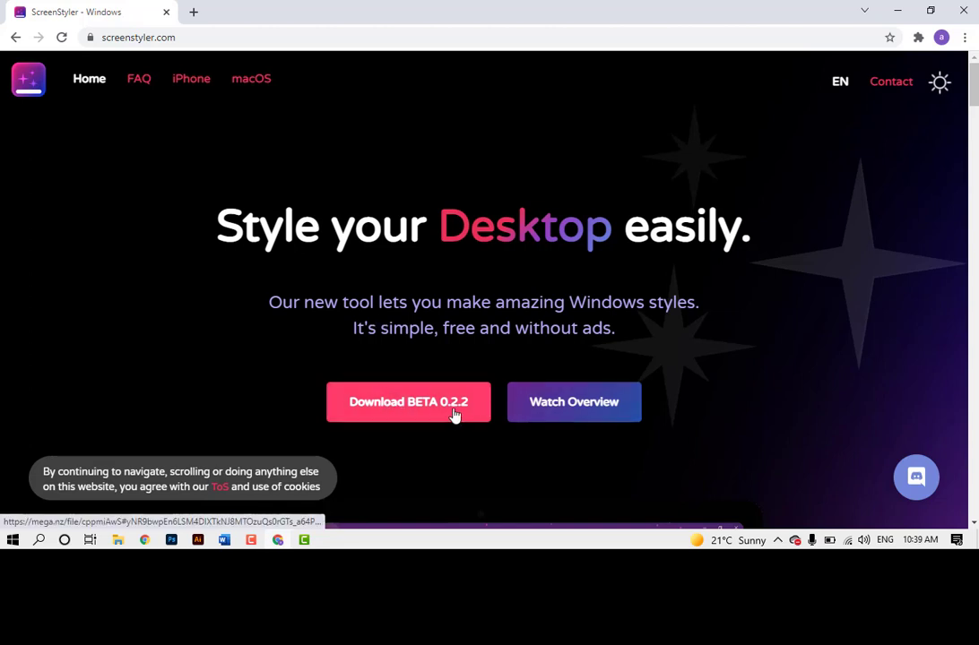
click(388, 407)
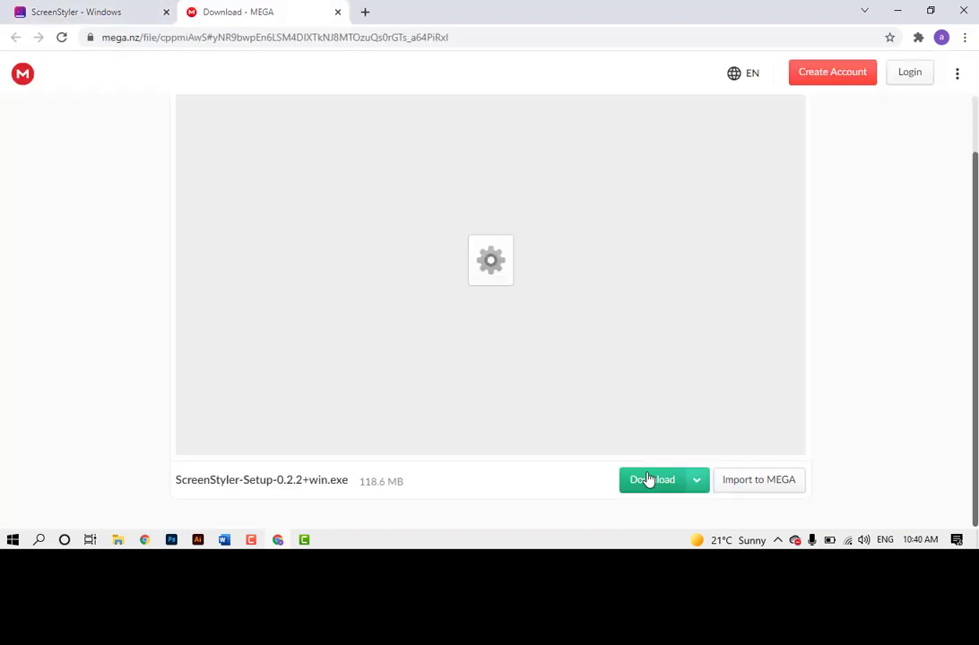
click(649, 480)
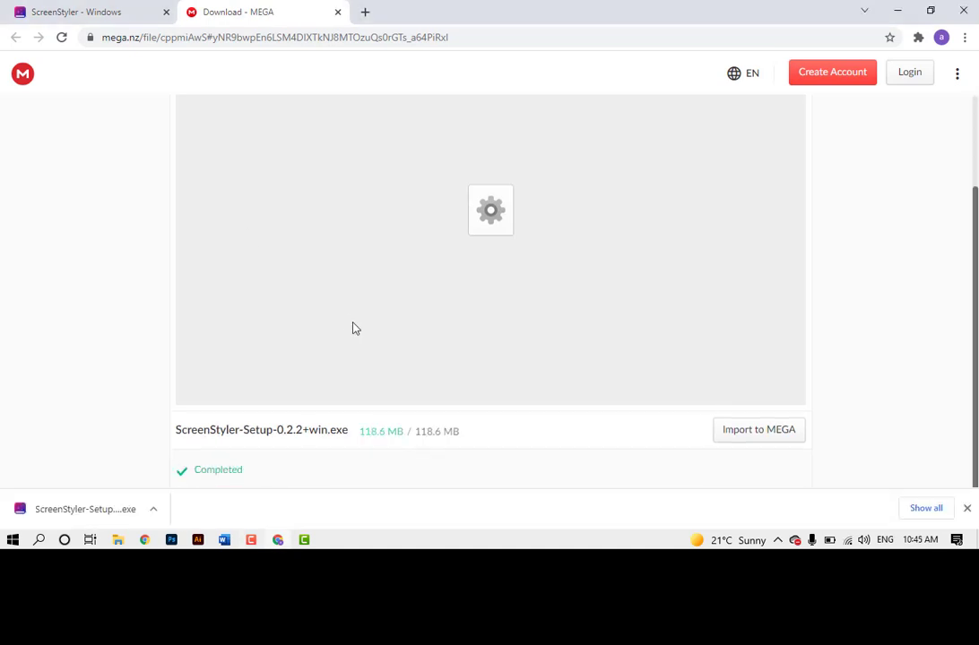
Run the downloaded setup file, accept the licence agreement, and install ScreenStyler together with Rainmeter
click(155, 513)
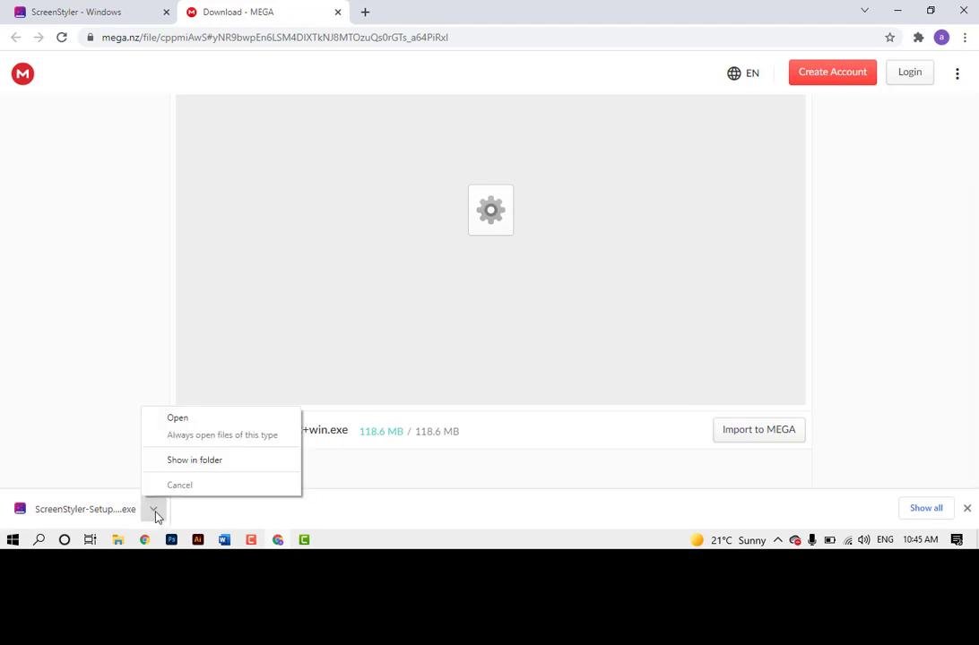
click(155, 513)
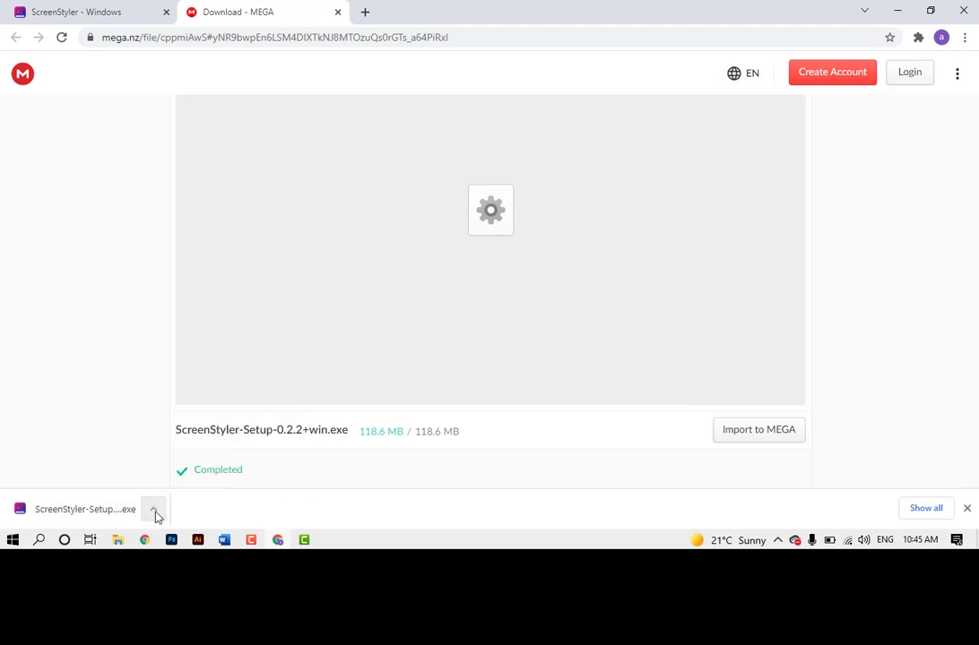
click(90, 509)
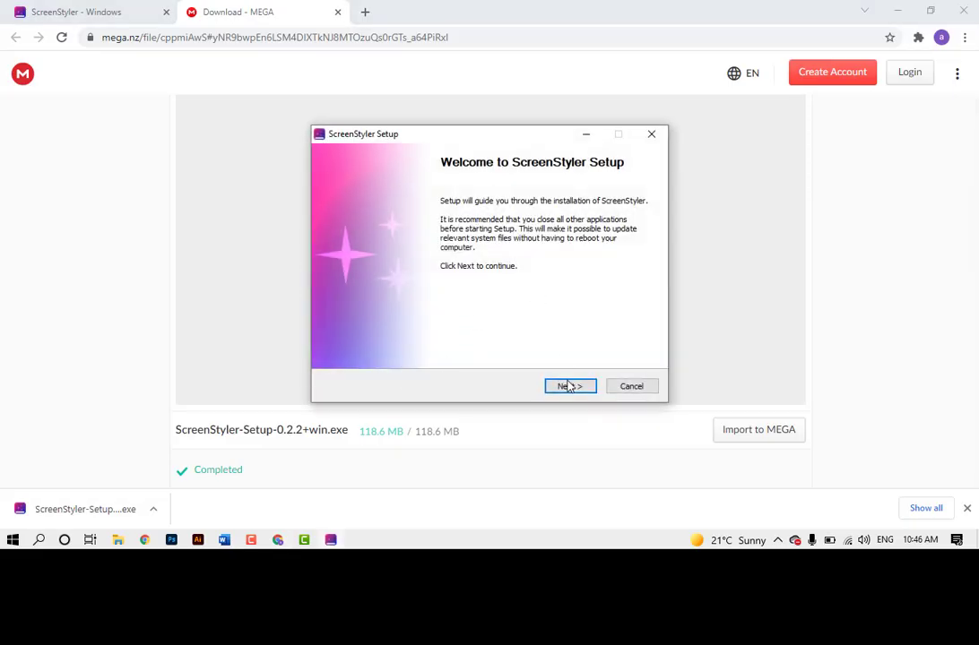
click(569, 386)
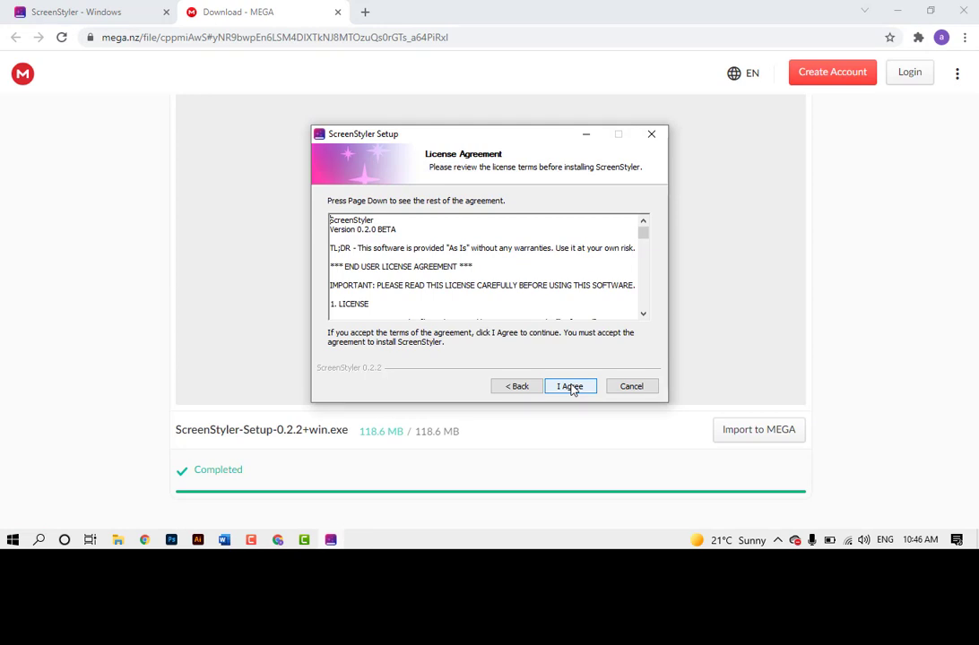
click(570, 388)
click(568, 385)
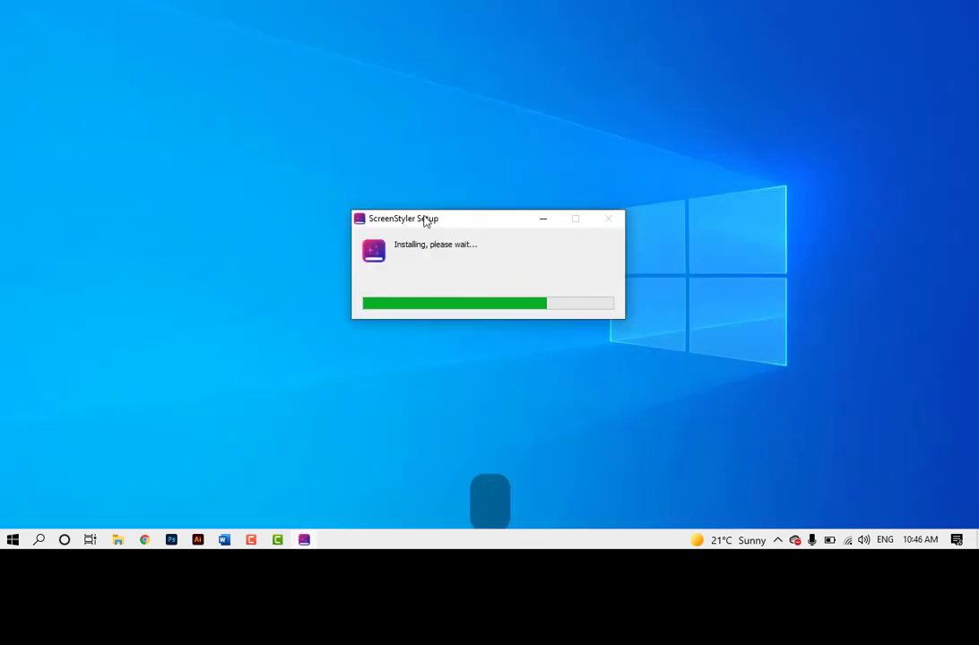
click(563, 387)
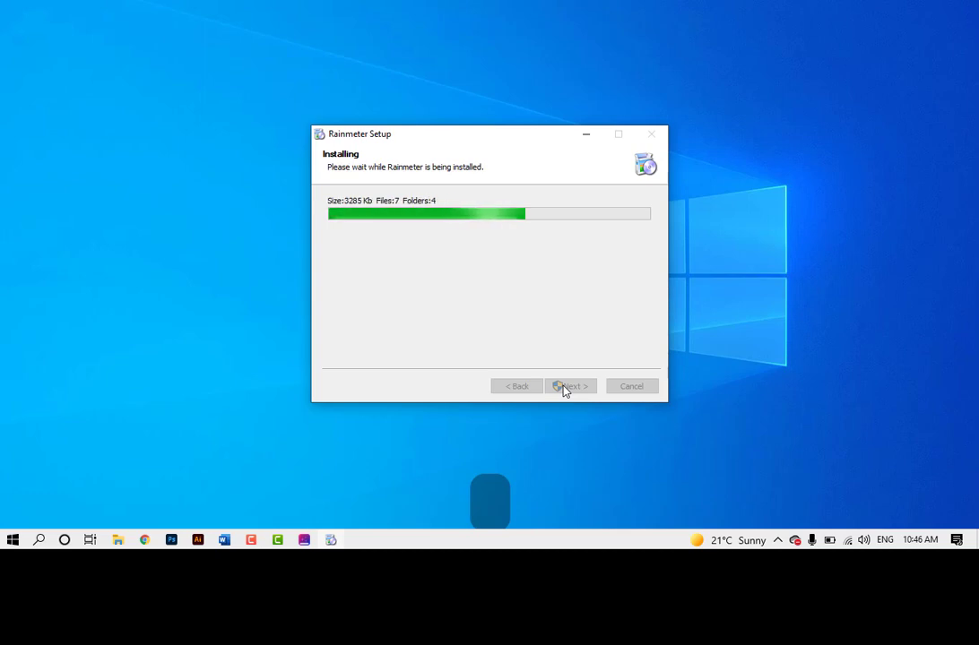
click(561, 387)
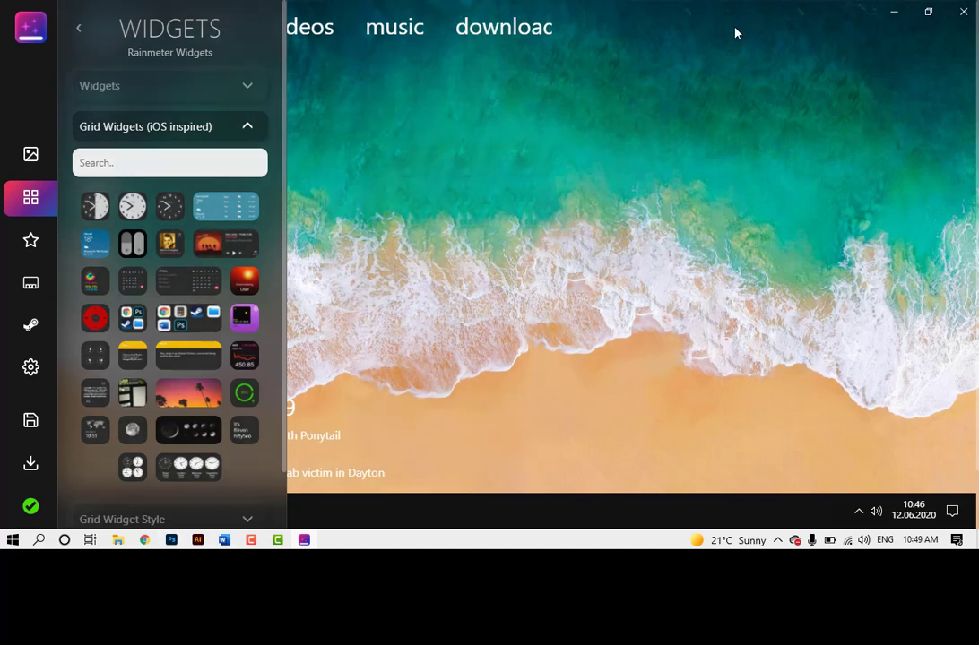
Add the small Library, Stocks, Battery, Weather, Toggles and Music widgets from the iOS-inspired grid widgets
click(127, 328)
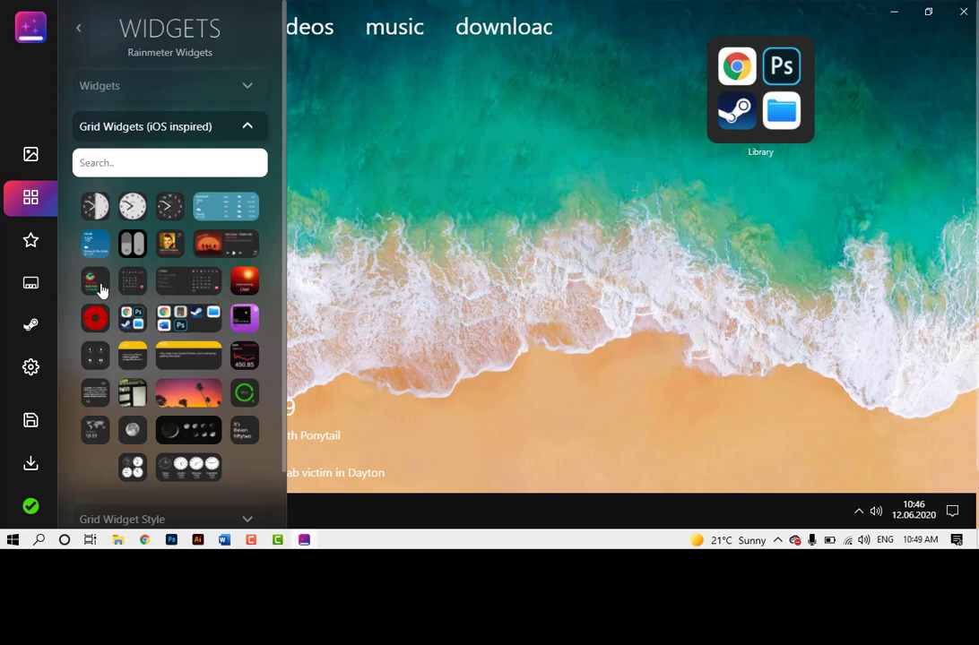
click(245, 358)
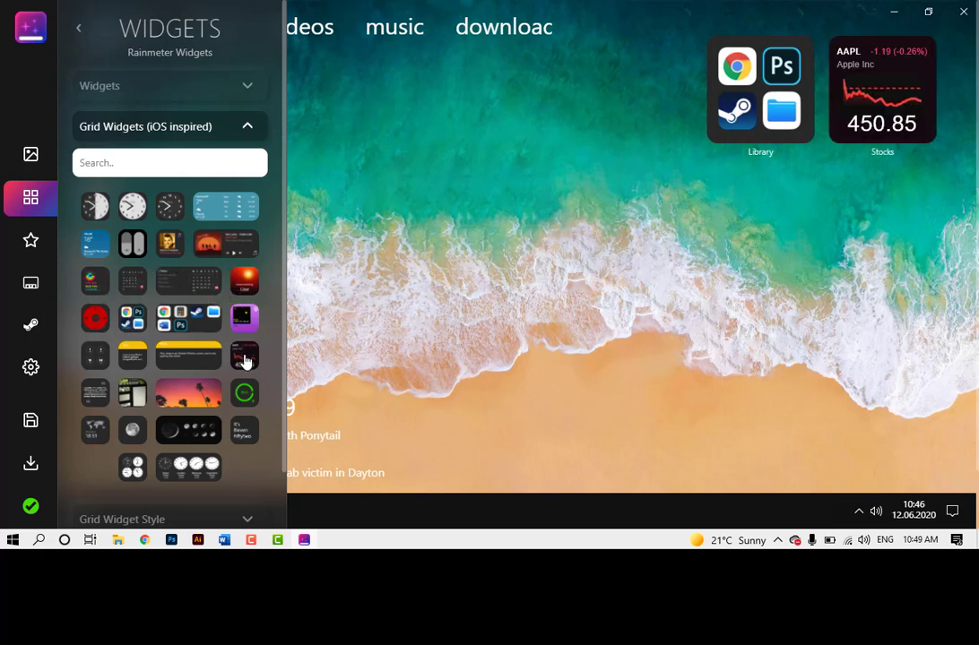
click(244, 394)
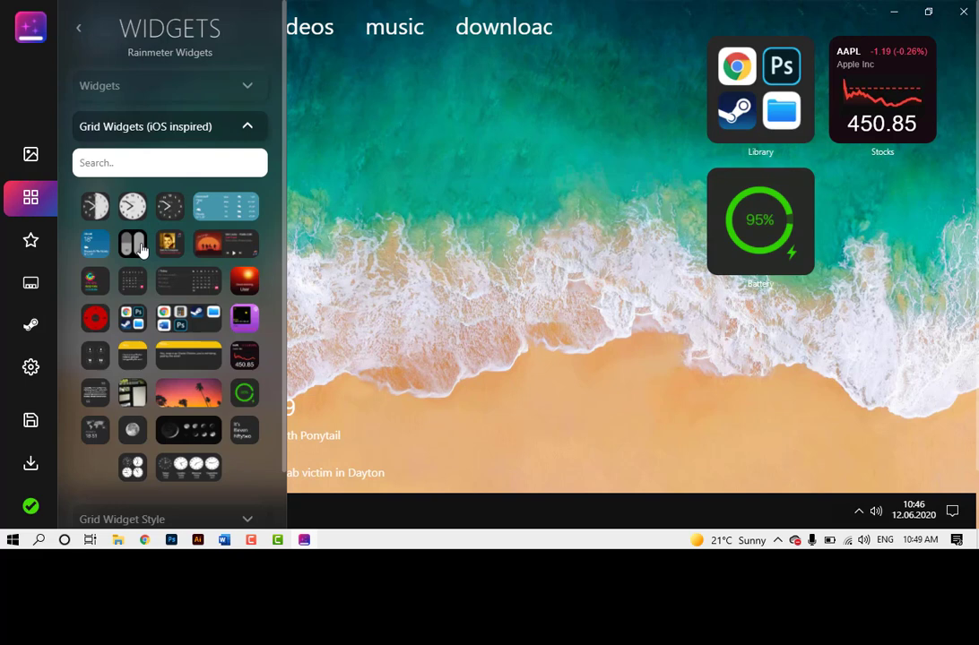
click(98, 256)
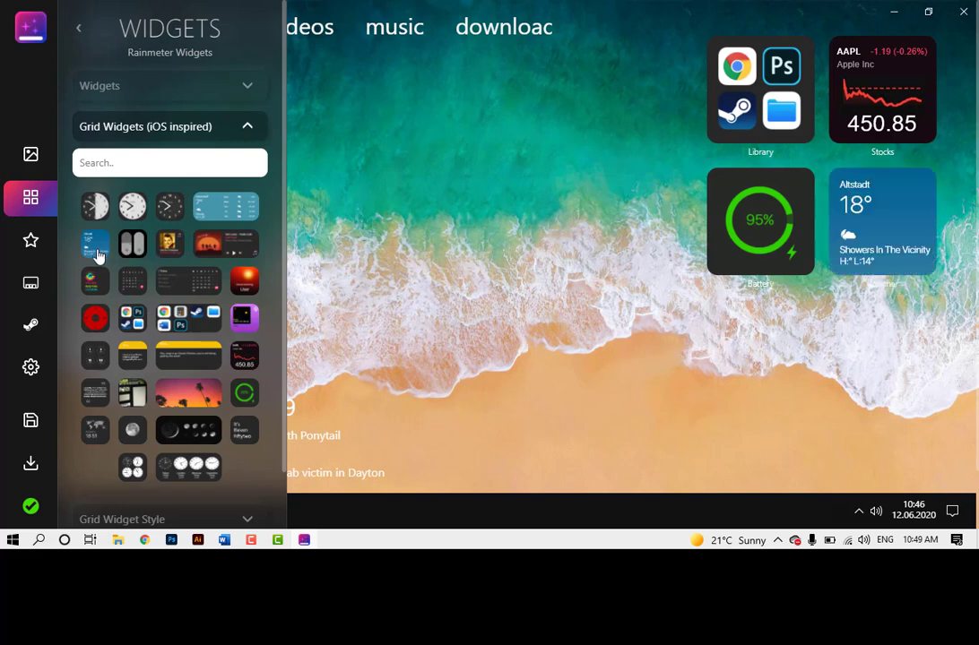
click(132, 244)
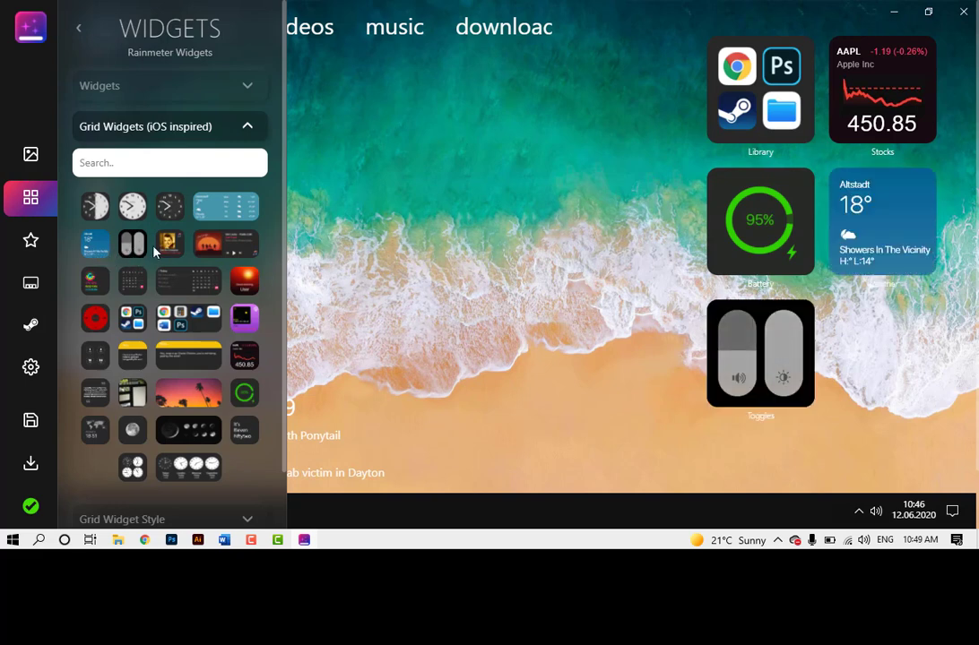
click(167, 246)
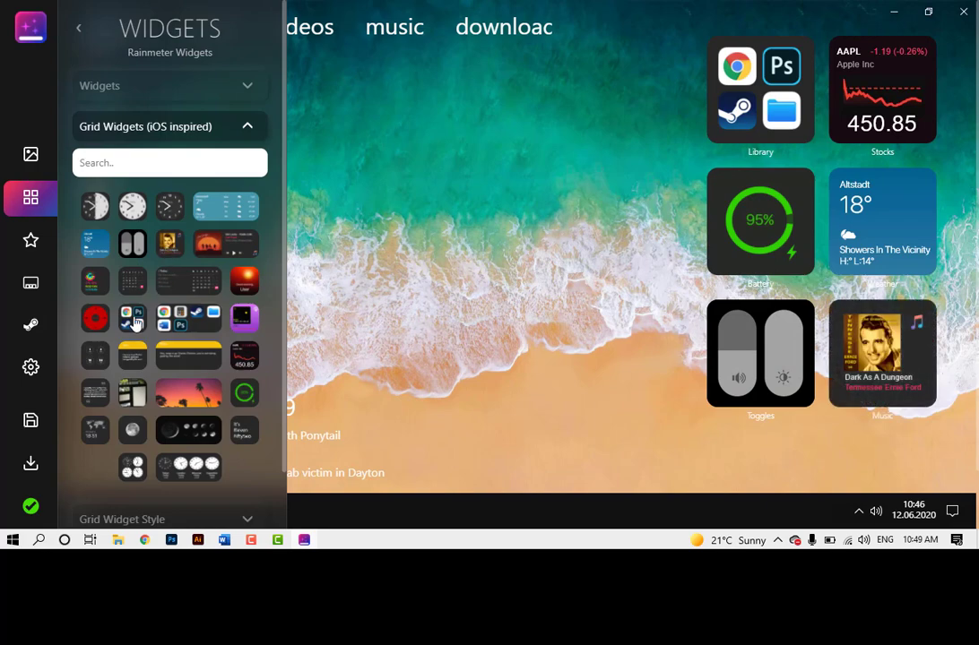
Add app icons for Illustrator, Photoshop, WhatsApp and Chrome to the grid
click(31, 240)
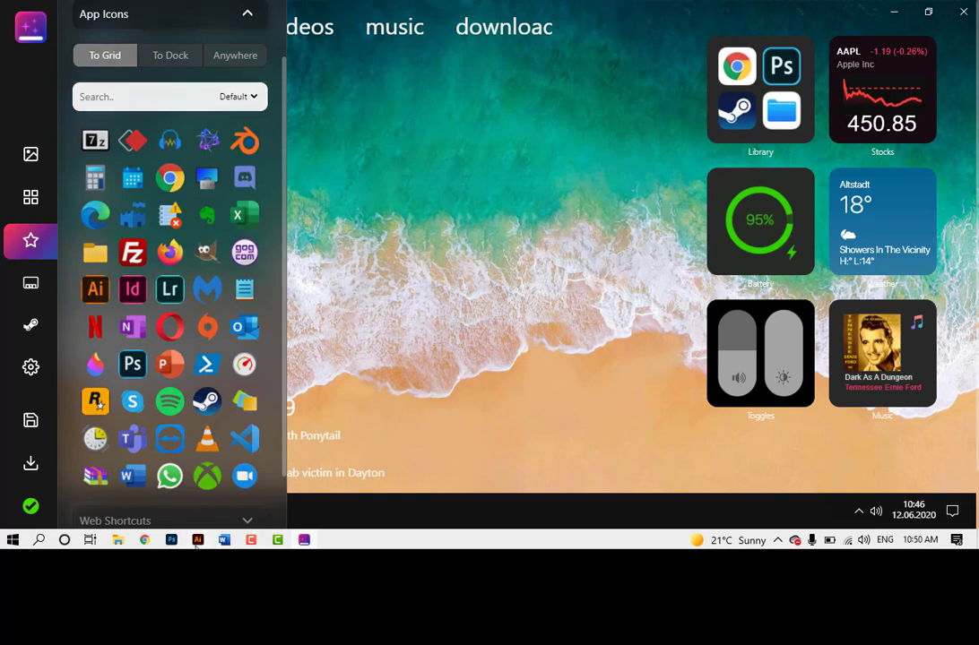
click(96, 288)
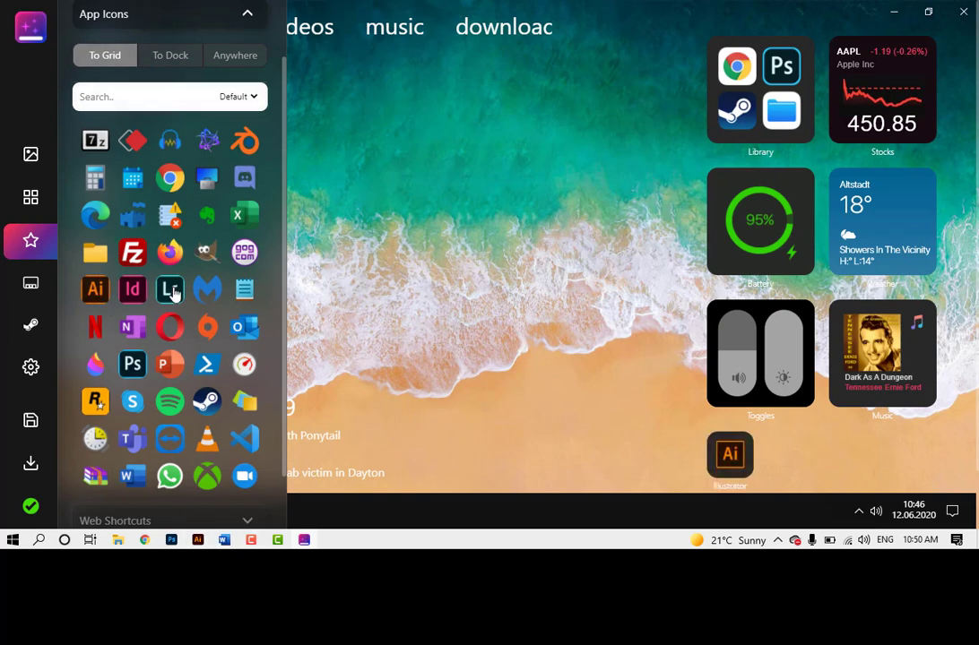
click(133, 364)
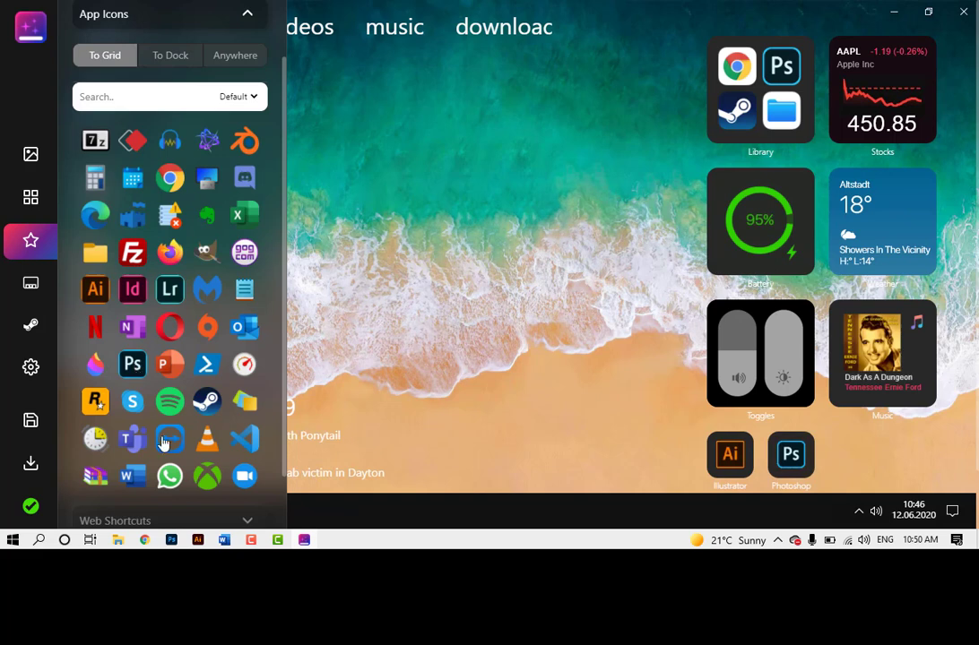
click(169, 476)
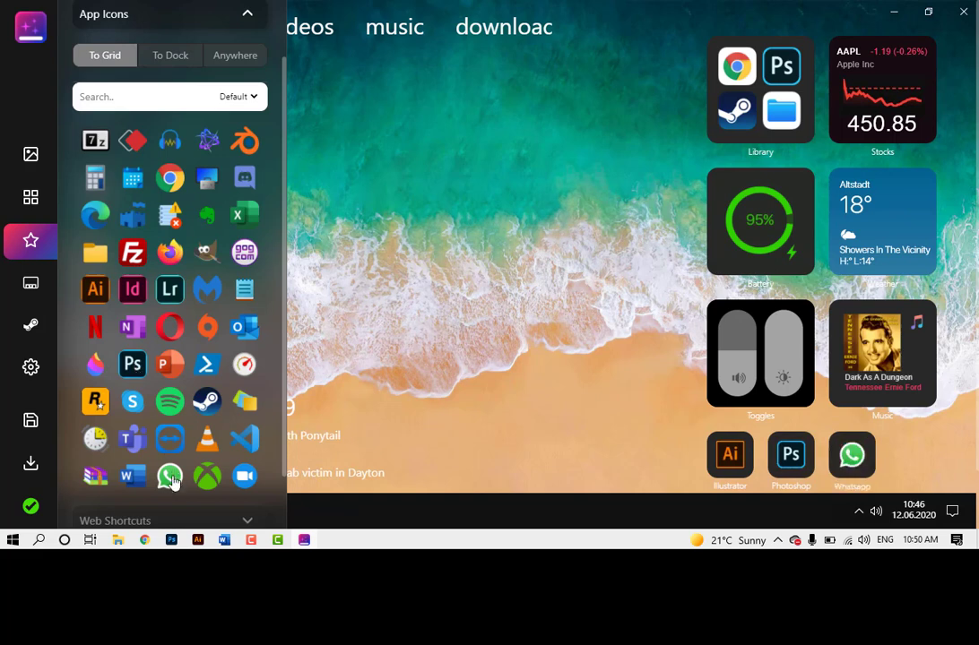
click(170, 178)
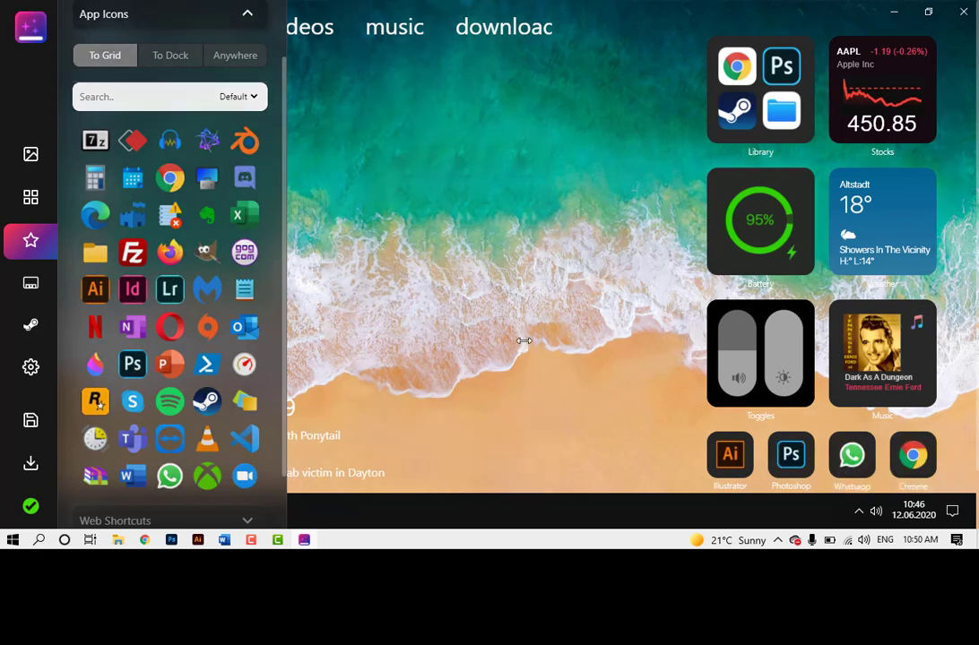
Try grid widget item sizes of 100 and 125, and settle on 150 in the grid widget style settings
click(31, 197)
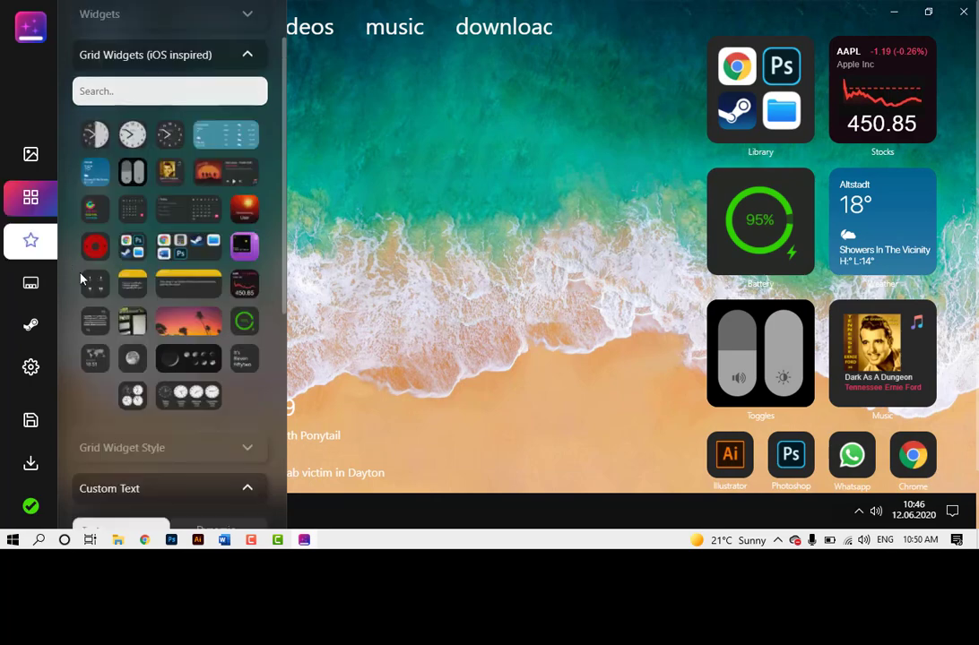
scroll(81, 280, down, 5)
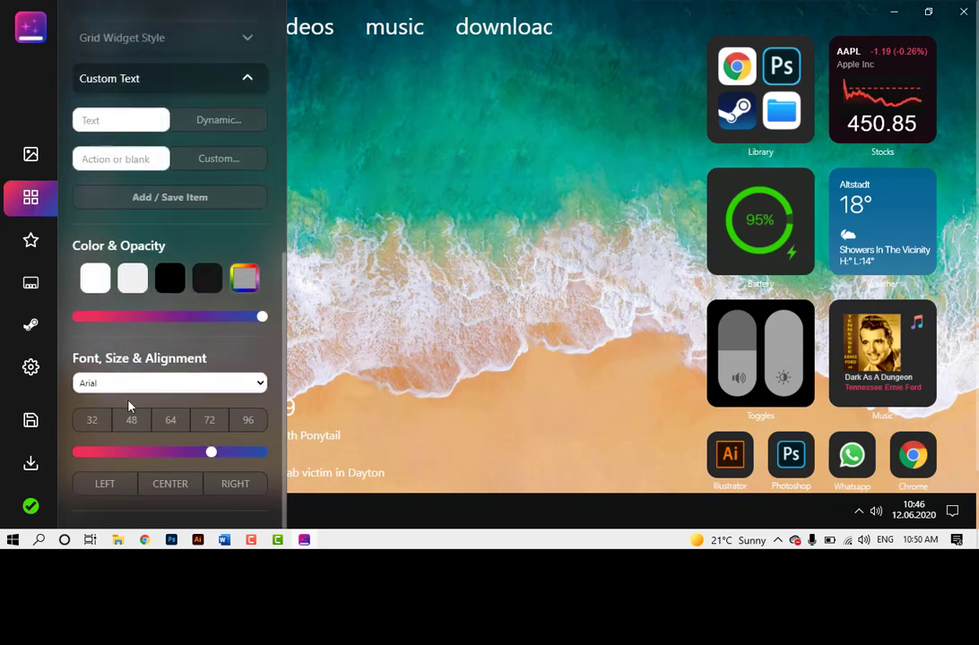
scroll(149, 225, up, 3)
click(148, 250)
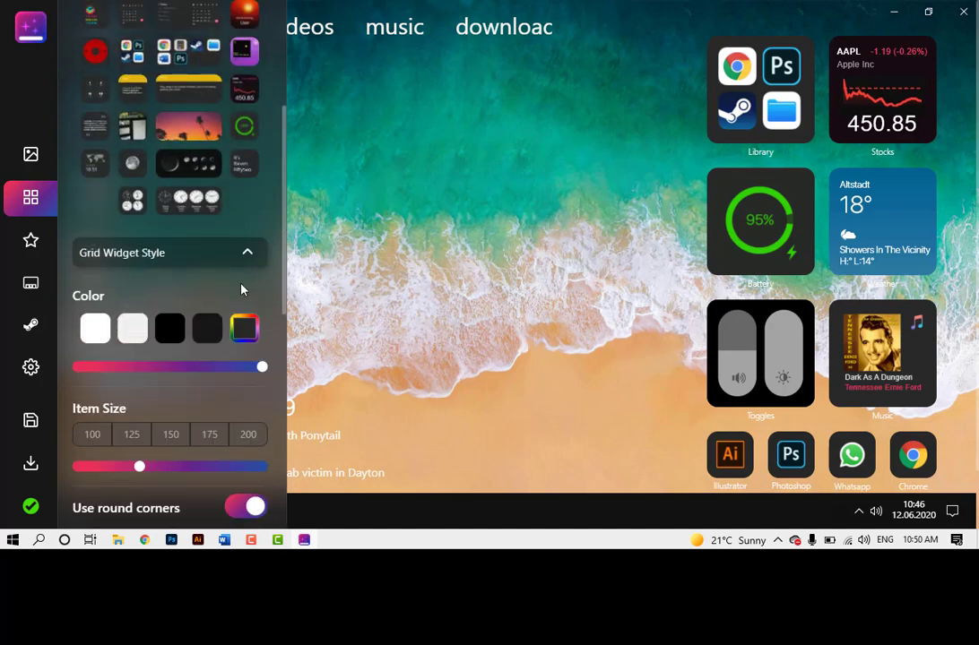
scroll(185, 281, down, 1)
click(93, 360)
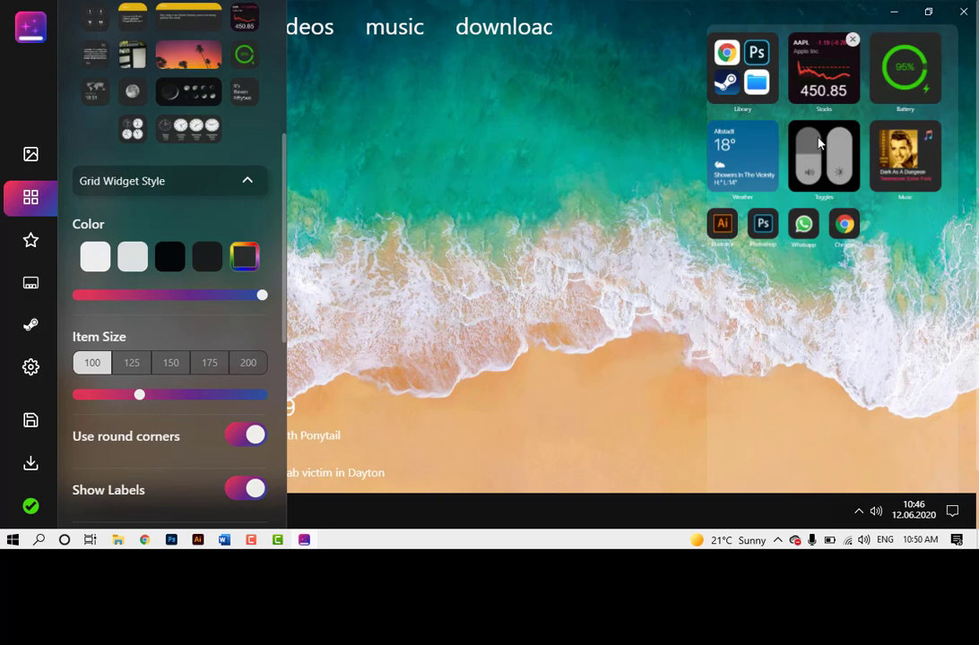
click(117, 363)
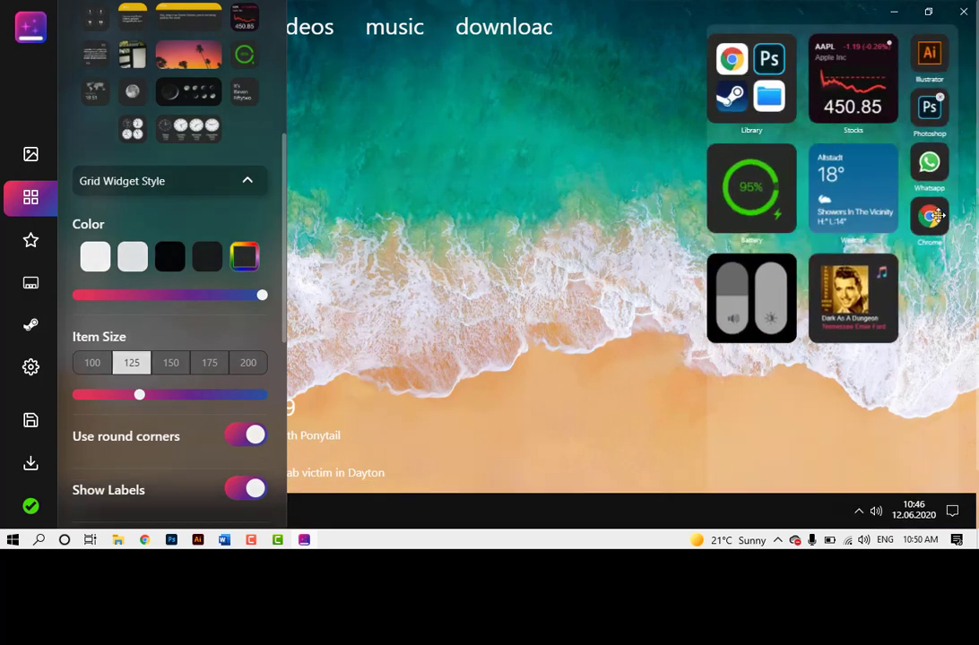
click(176, 359)
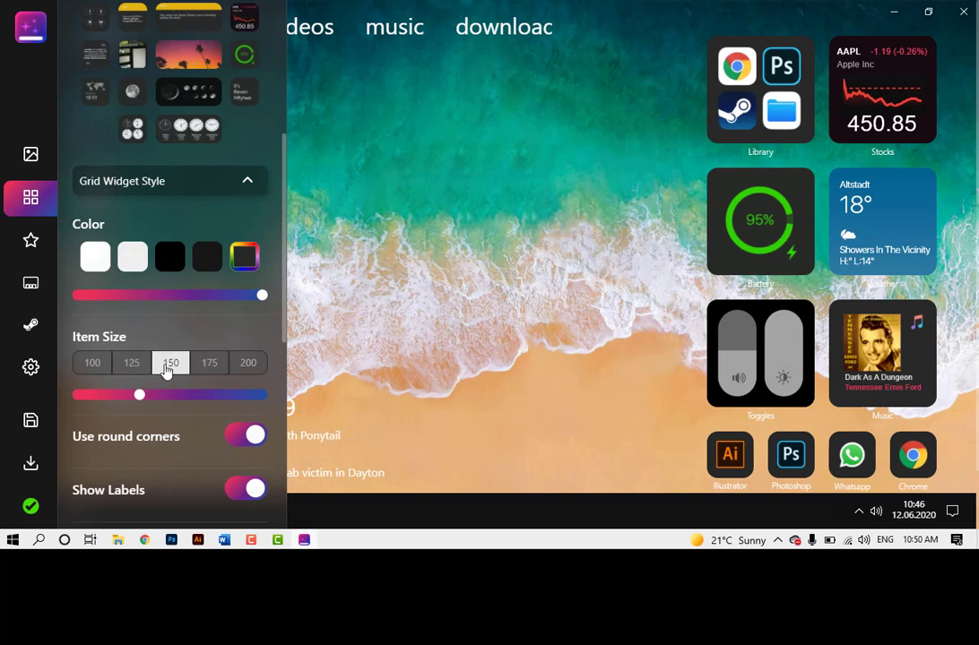
Hide the grid widgets' labels, and switch round corners off and back on
scroll(180, 386, down, 2)
click(244, 348)
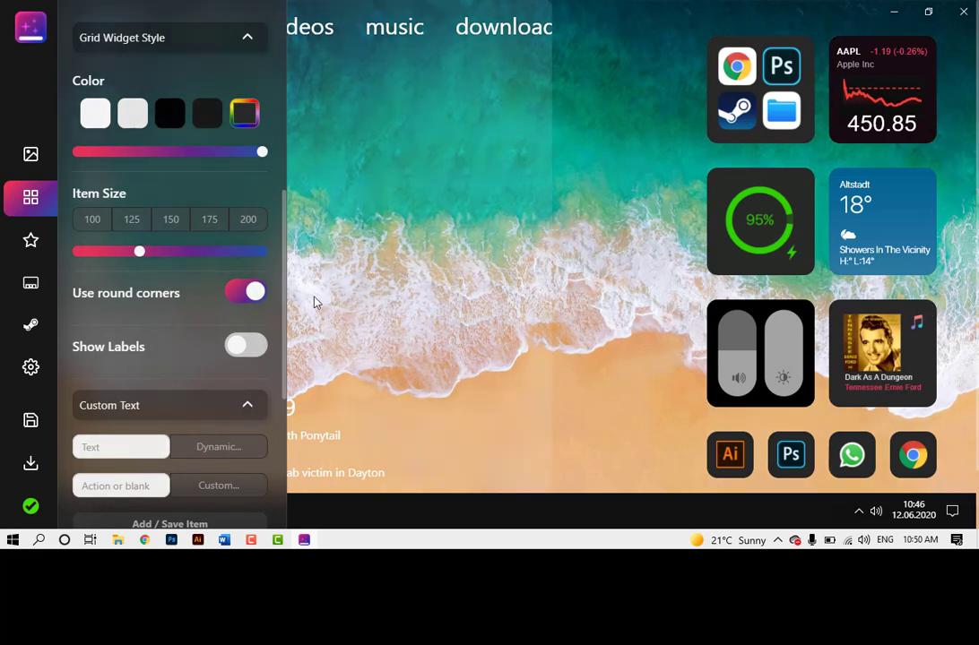
click(251, 289)
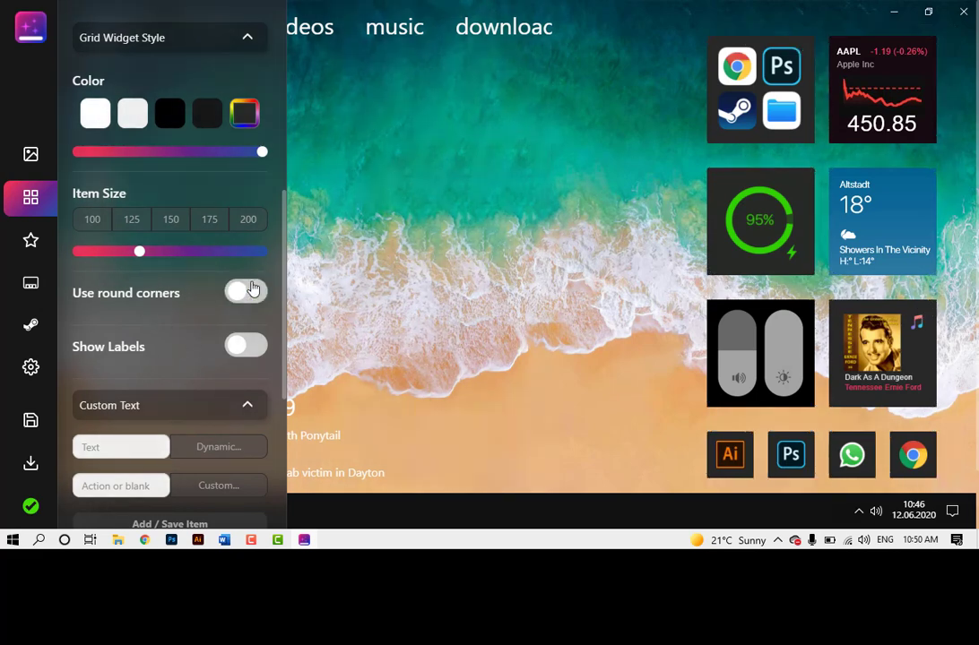
click(253, 288)
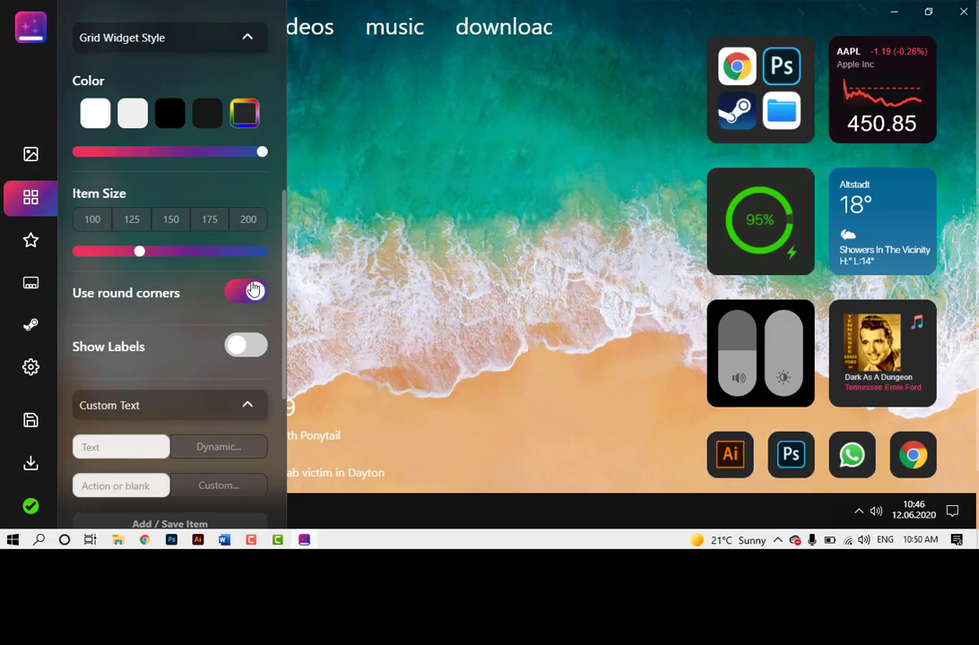
scroll(175, 291, down, 3)
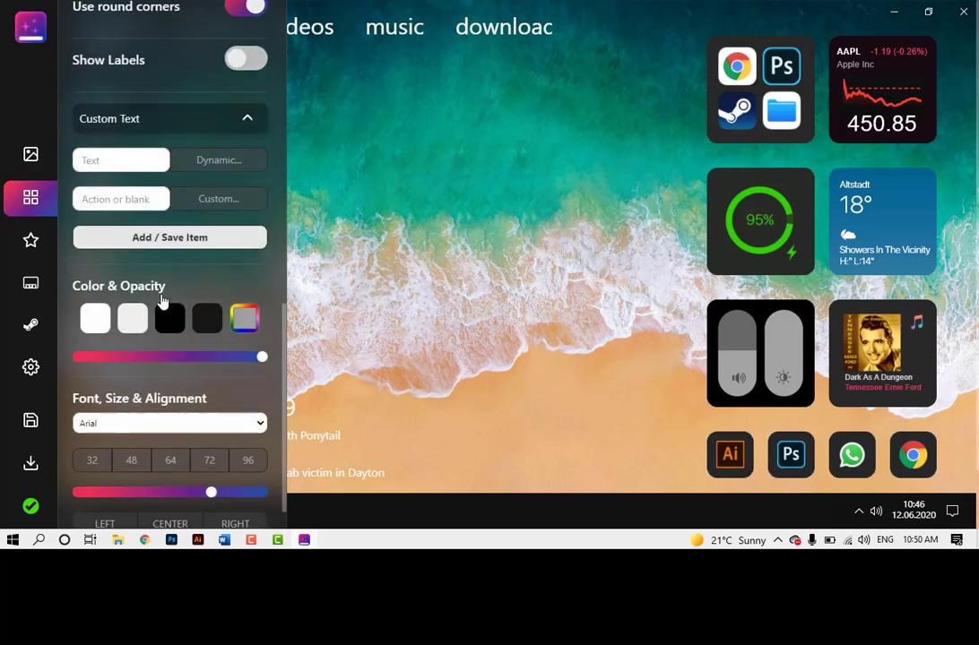
scroll(134, 269, down, 1)
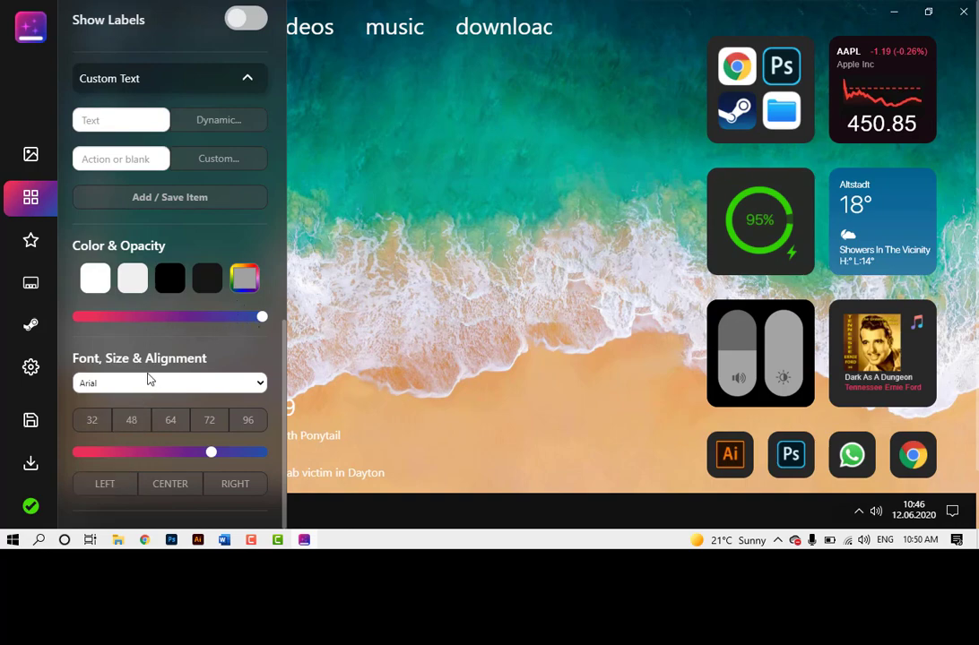
Look through the app icons, web shortcuts and custom icon upload option available for the desktop
scroll(174, 215, up, 10)
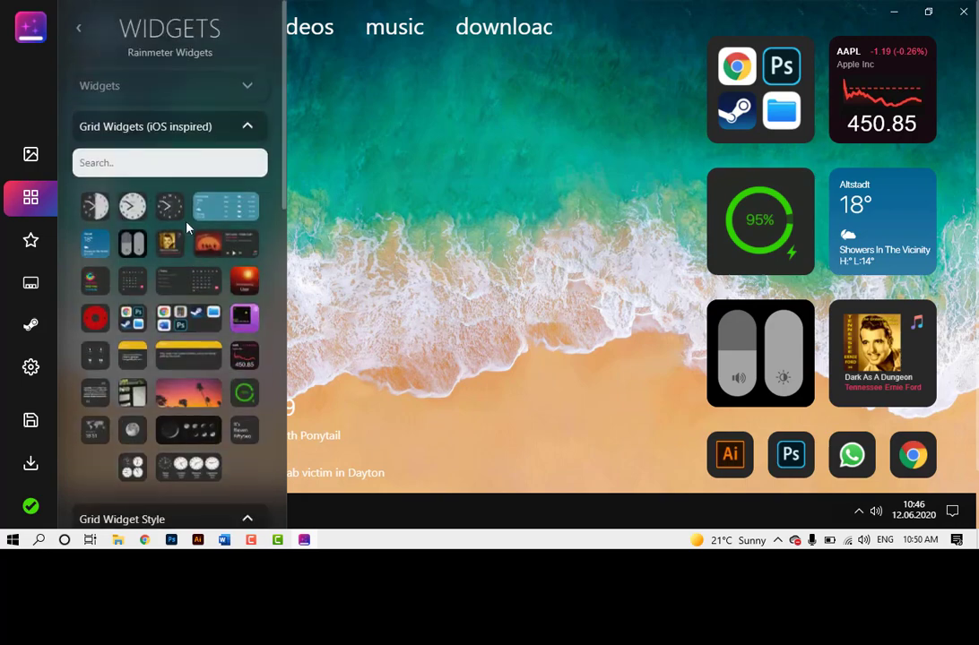
click(30, 241)
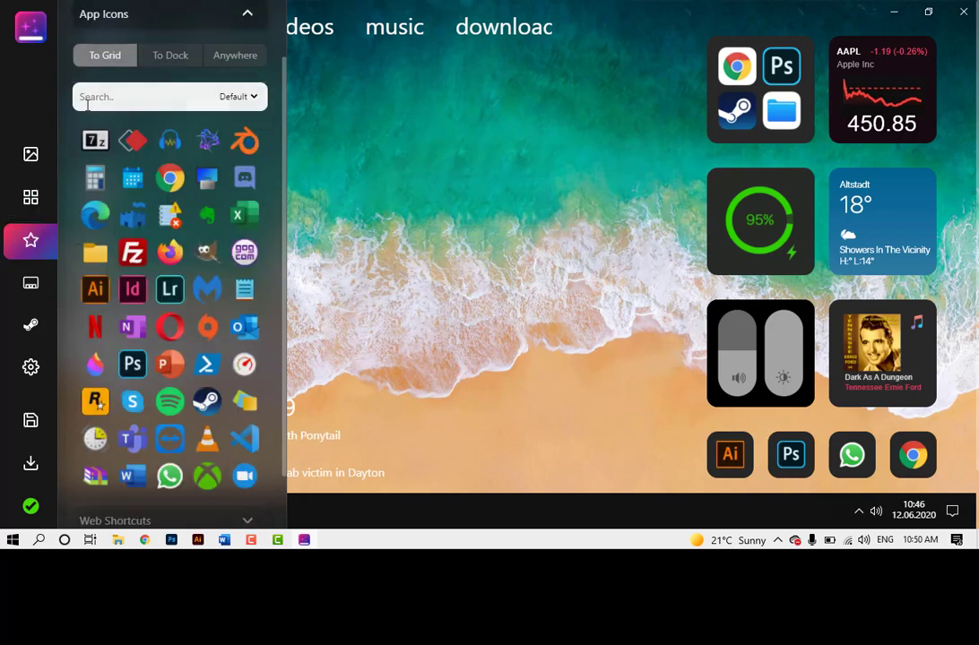
scroll(117, 269, down, 2)
click(135, 454)
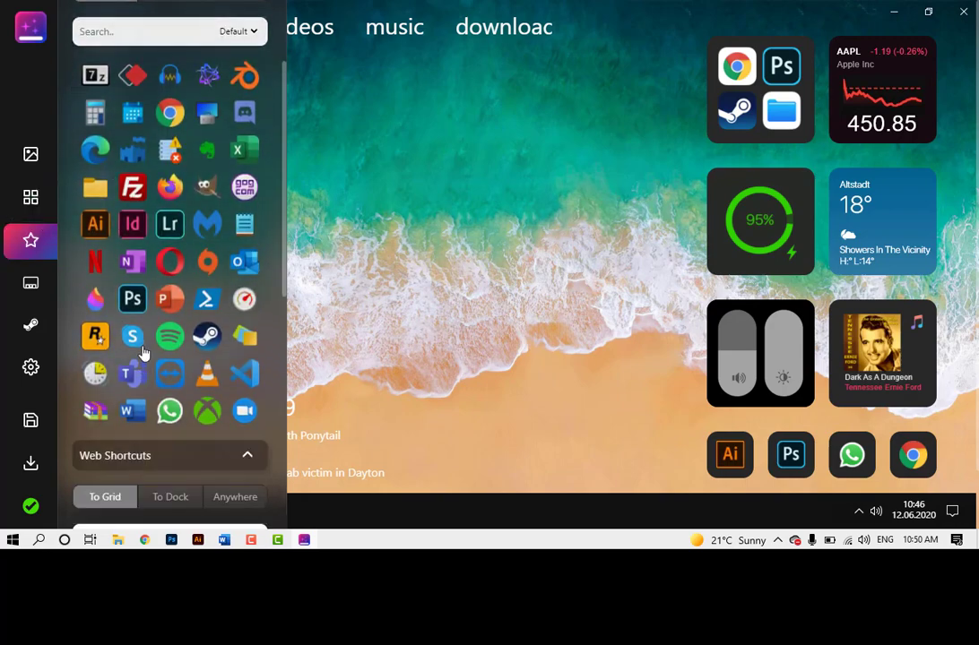
scroll(144, 354, down, 5)
scroll(153, 193, down, 1)
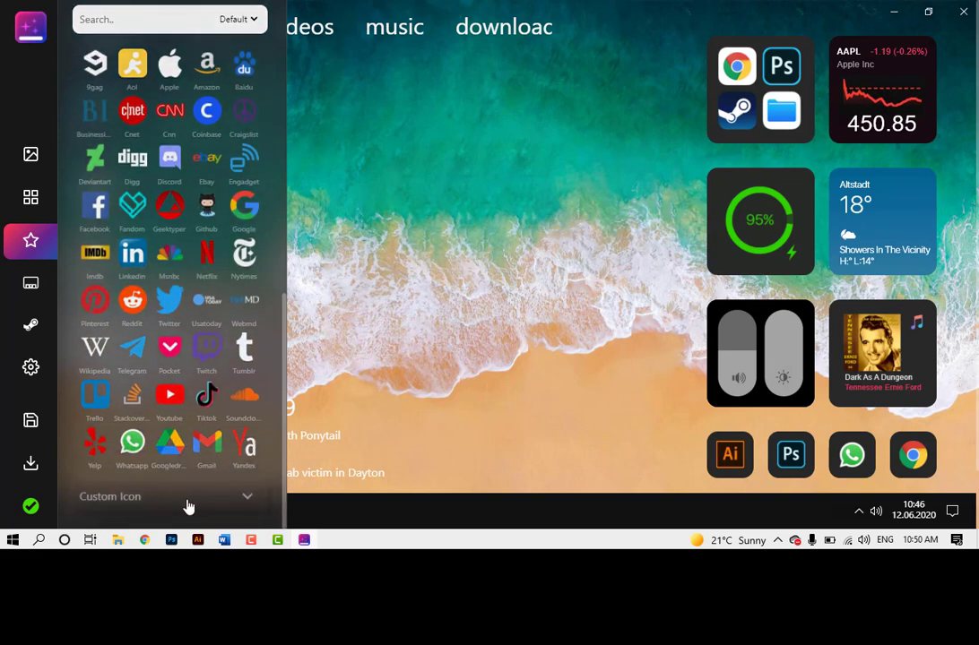
click(188, 498)
scroll(190, 506, down, 1)
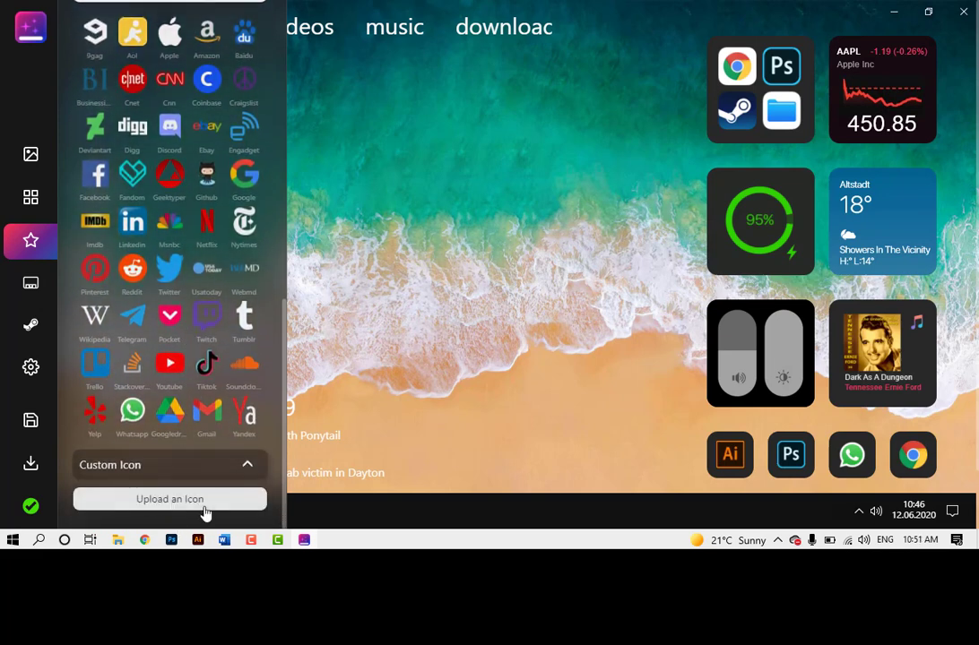
Examine the Dock settings, the Steam skins and the general options such as dark mode, DPI override and aspect ratio
click(43, 296)
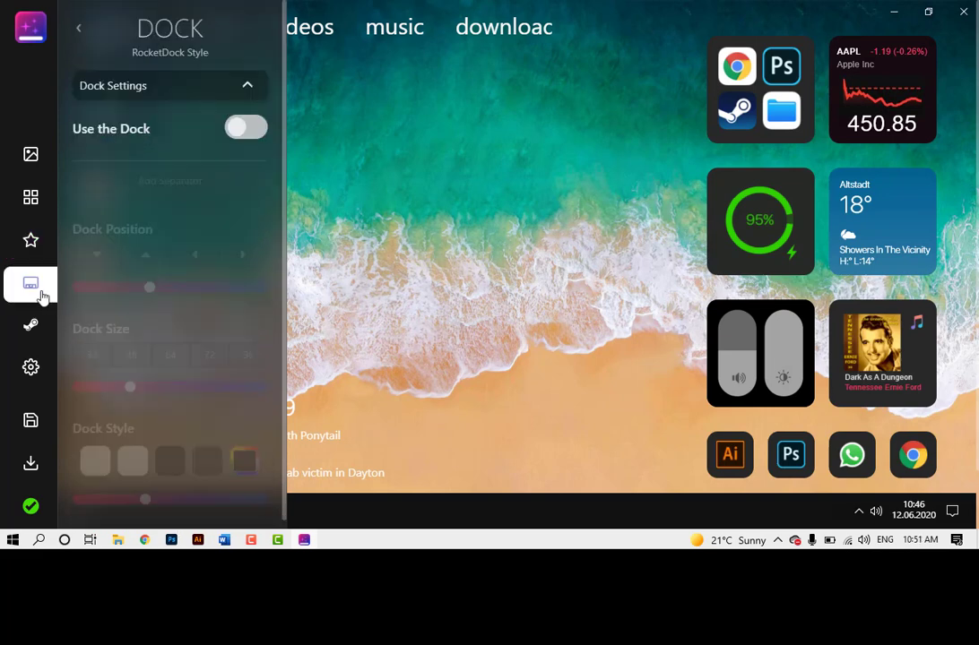
click(29, 330)
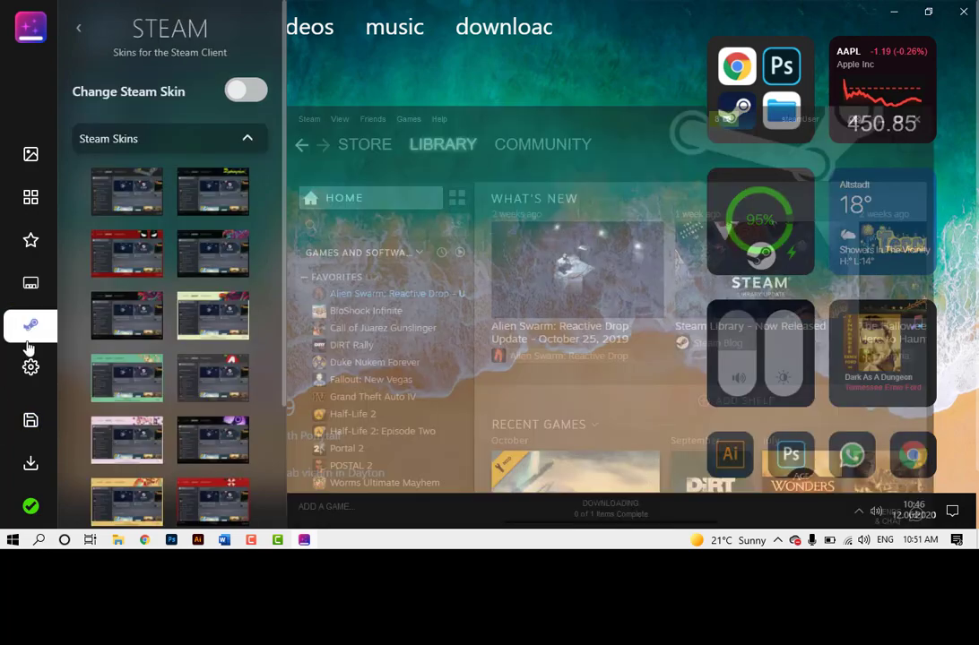
click(31, 368)
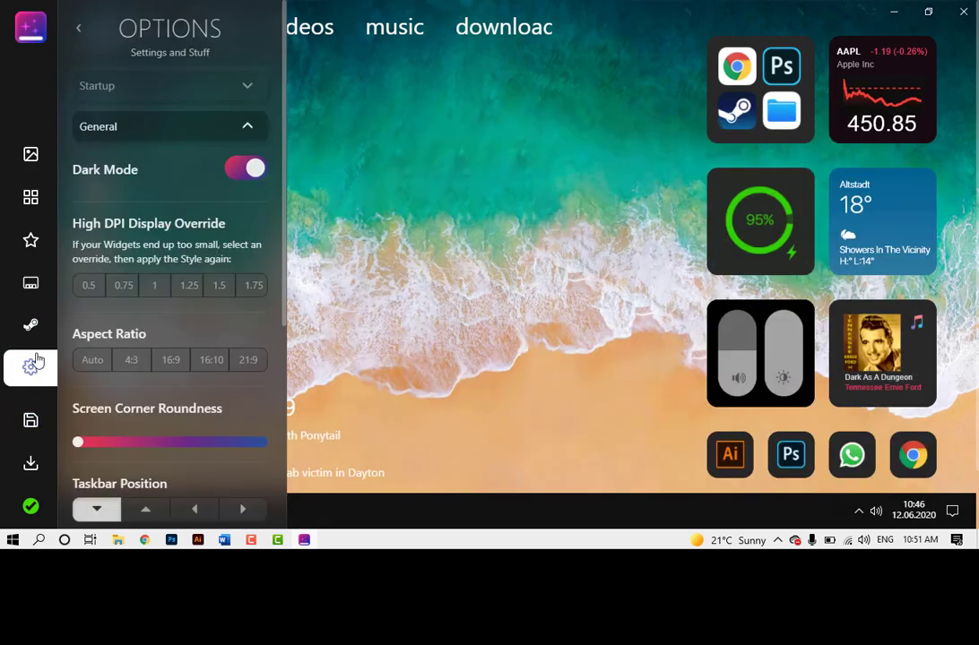
scroll(116, 280, down, 4)
scroll(157, 269, up, 3)
scroll(160, 285, up, 1)
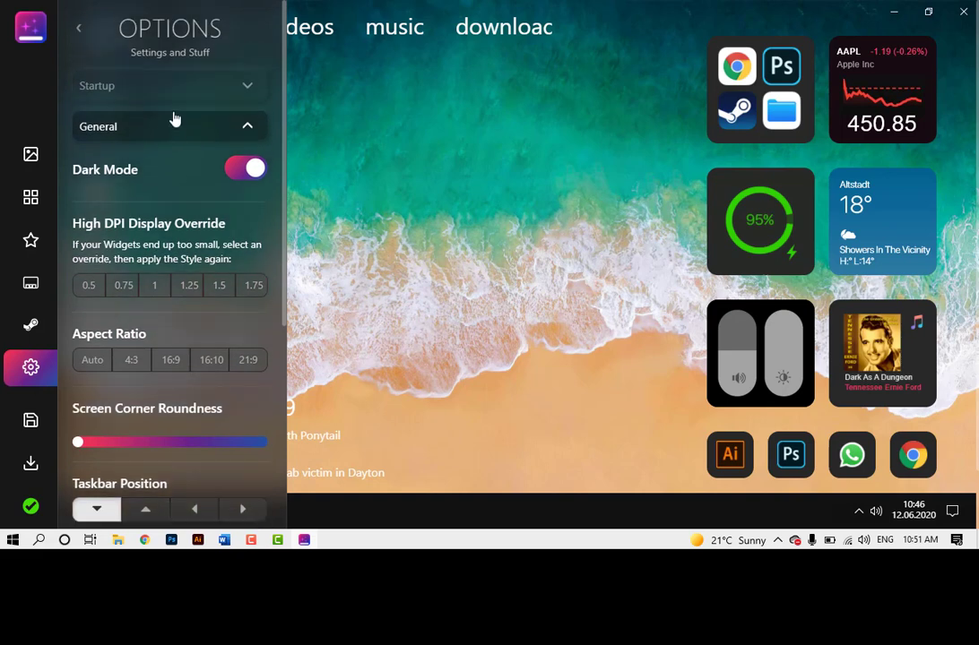
Check the style's performance impact for the PC type Core i7 / Ryzen 3, 8GB
click(198, 134)
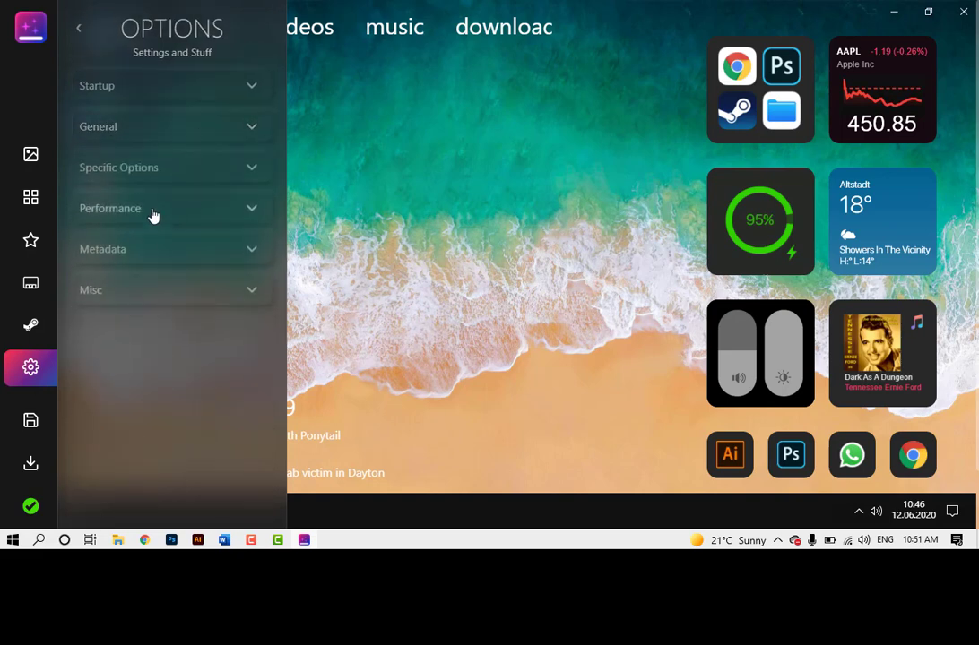
click(153, 211)
scroll(170, 222, down, 1)
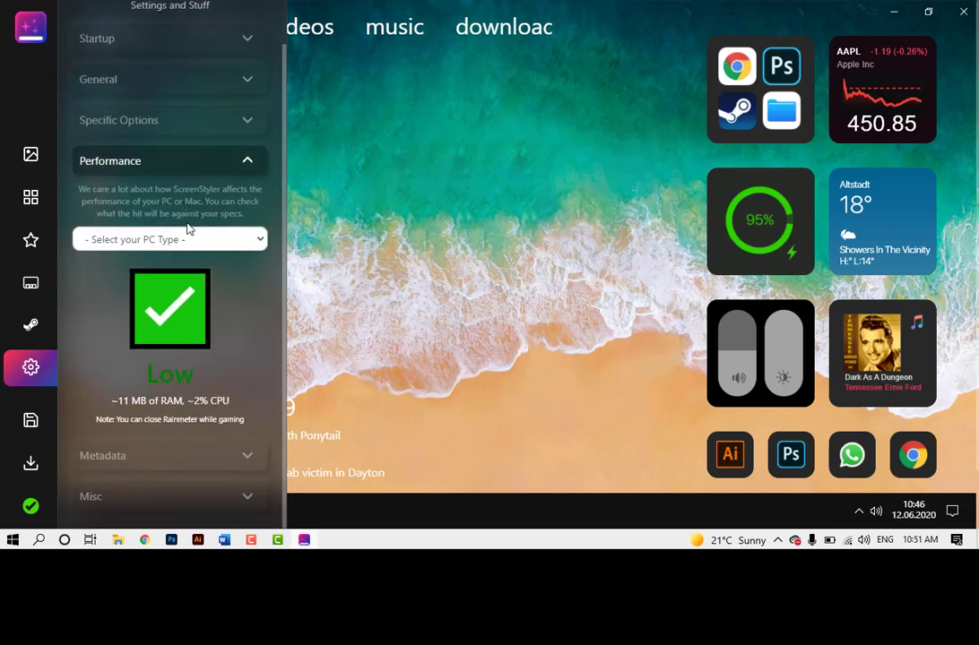
click(191, 241)
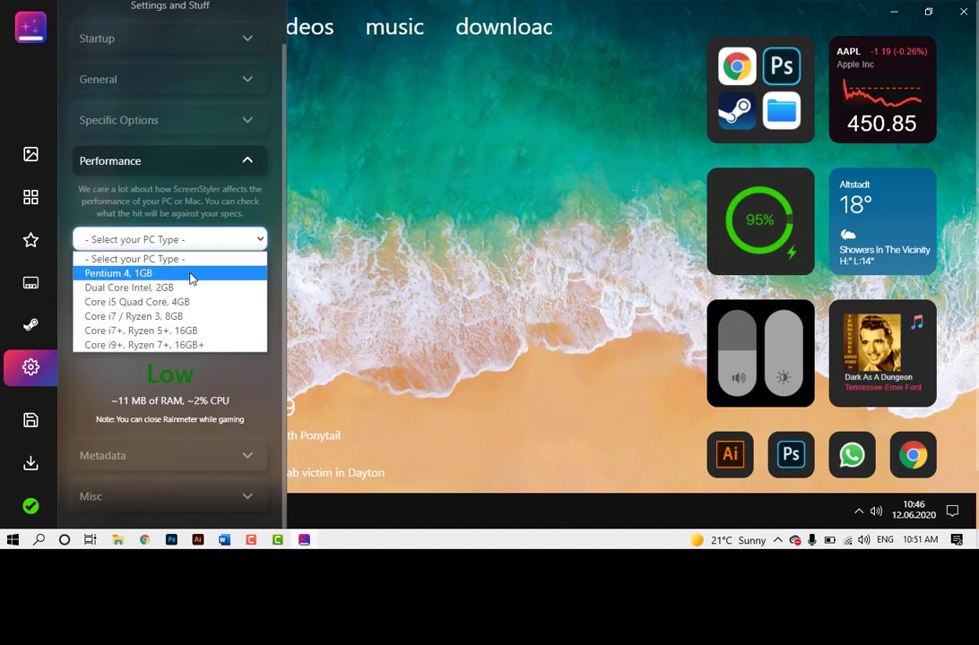
click(189, 324)
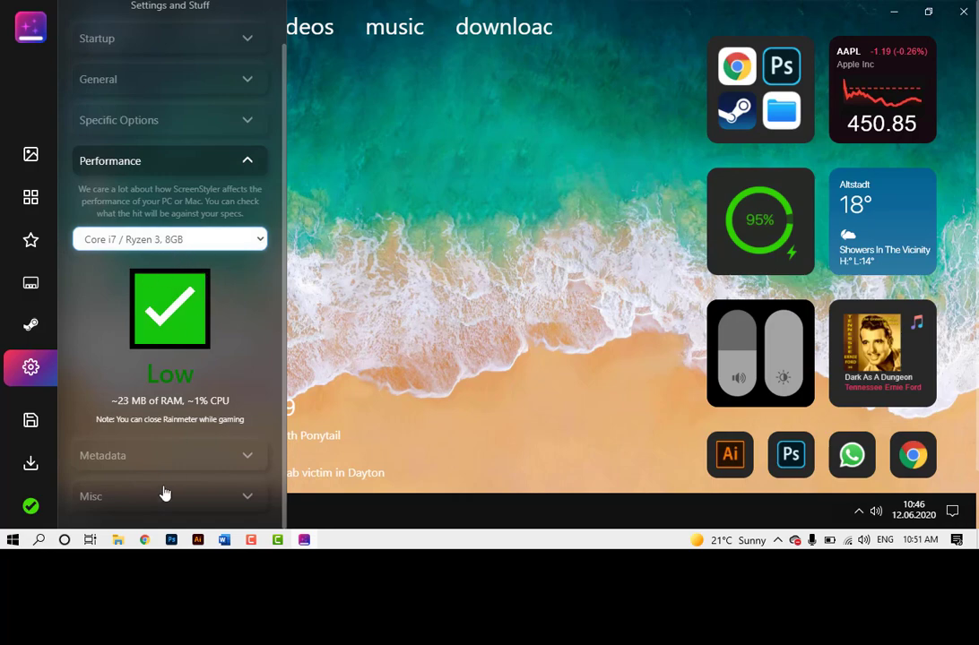
Apply the style to the desktop under the name Untitled, and minimize the ScreenStyler window
click(32, 504)
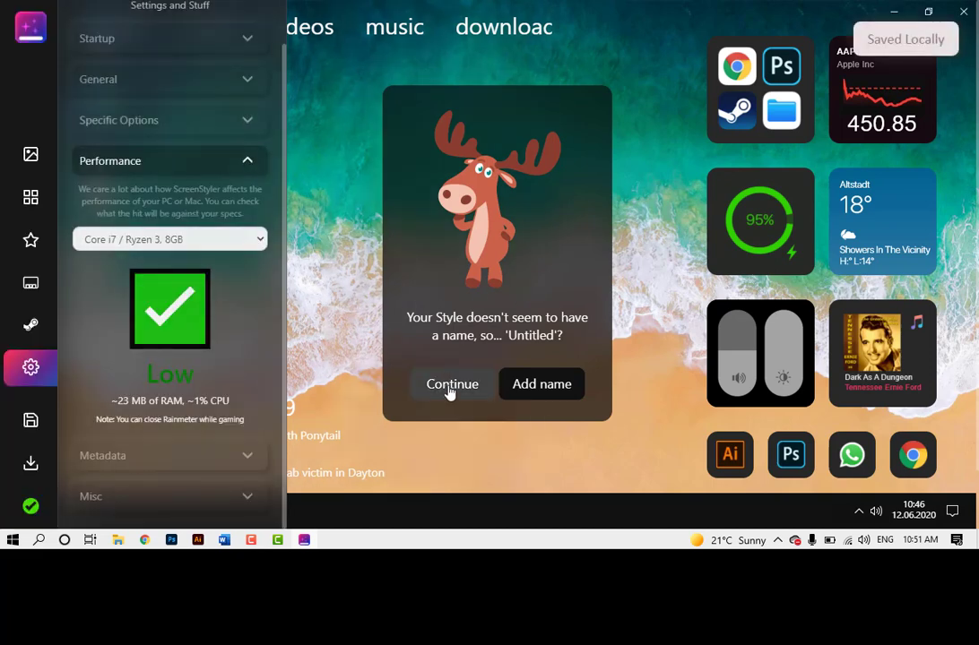
click(451, 388)
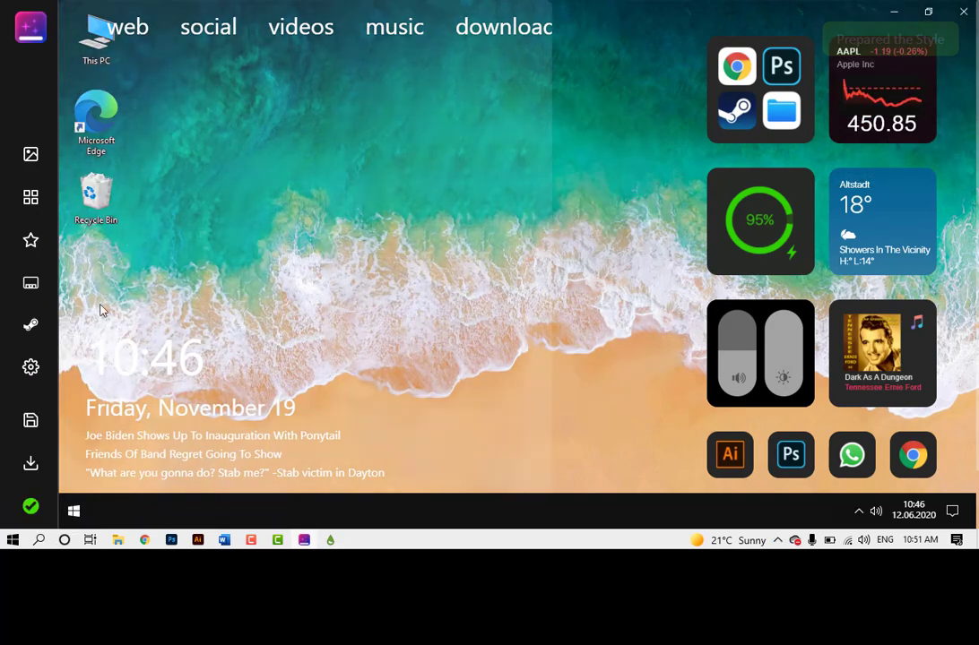
click(30, 510)
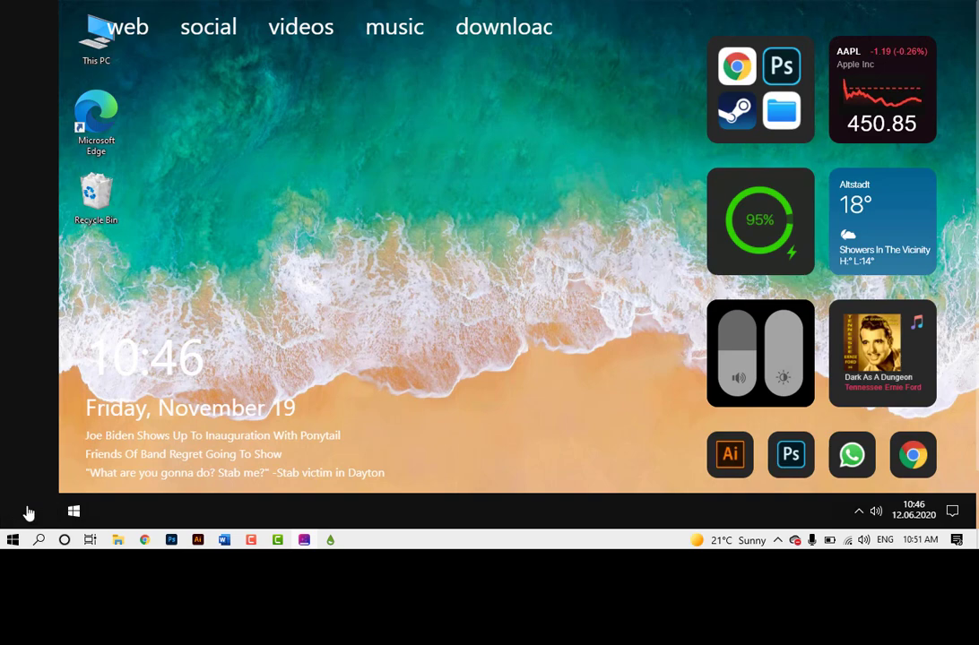
click(535, 408)
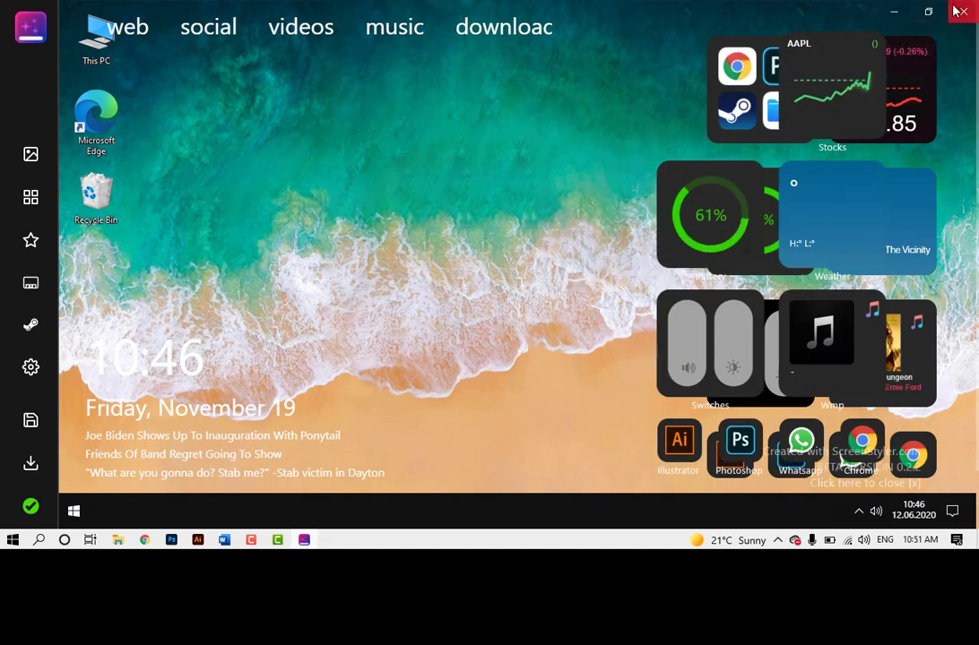
click(894, 13)
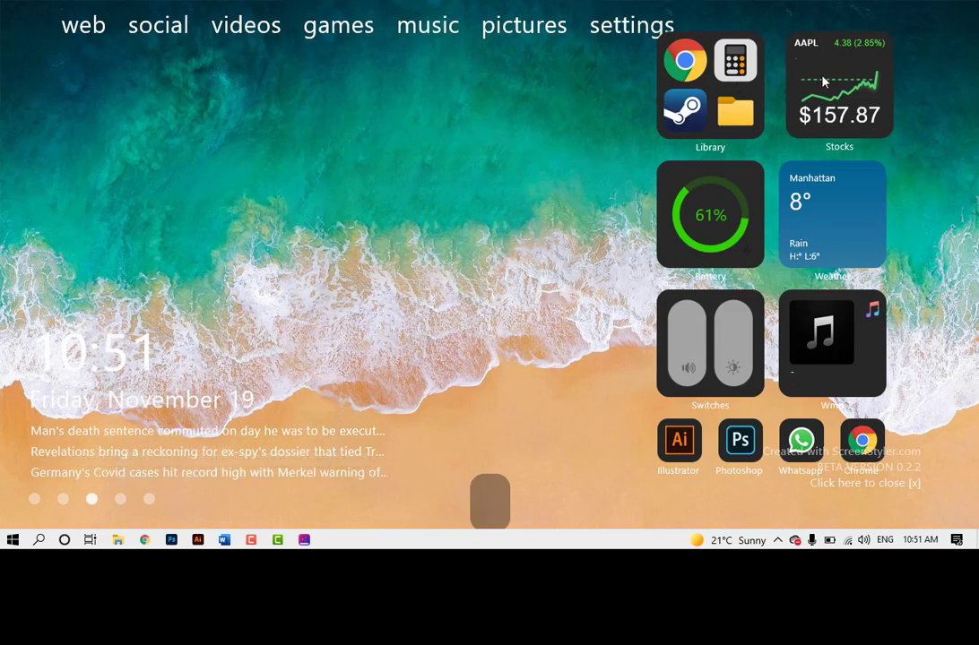
Move the Stocks, Library, Weather, Battery, Switches and music widgets and the app icons closer to the desktop's right edge
drag(804, 81, 873, 61)
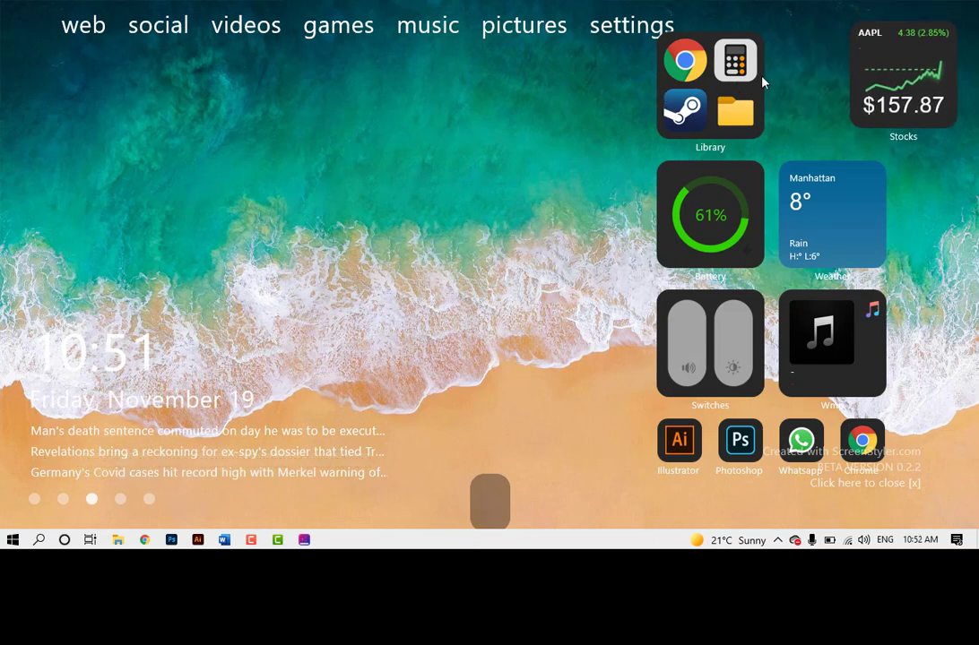
drag(763, 84, 796, 75)
drag(843, 203, 914, 192)
drag(708, 224, 779, 223)
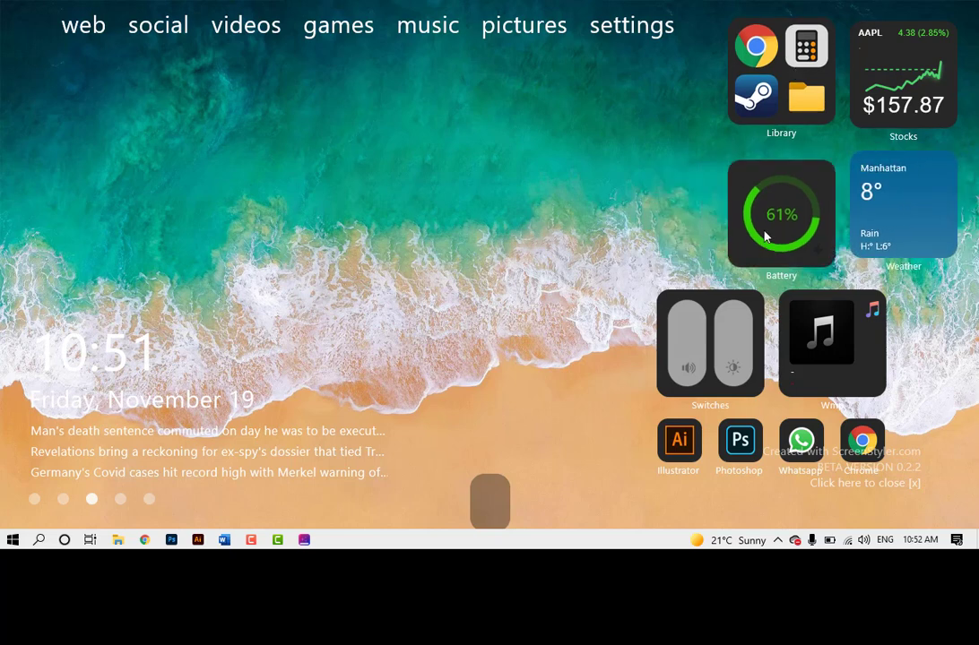
drag(691, 356, 794, 337)
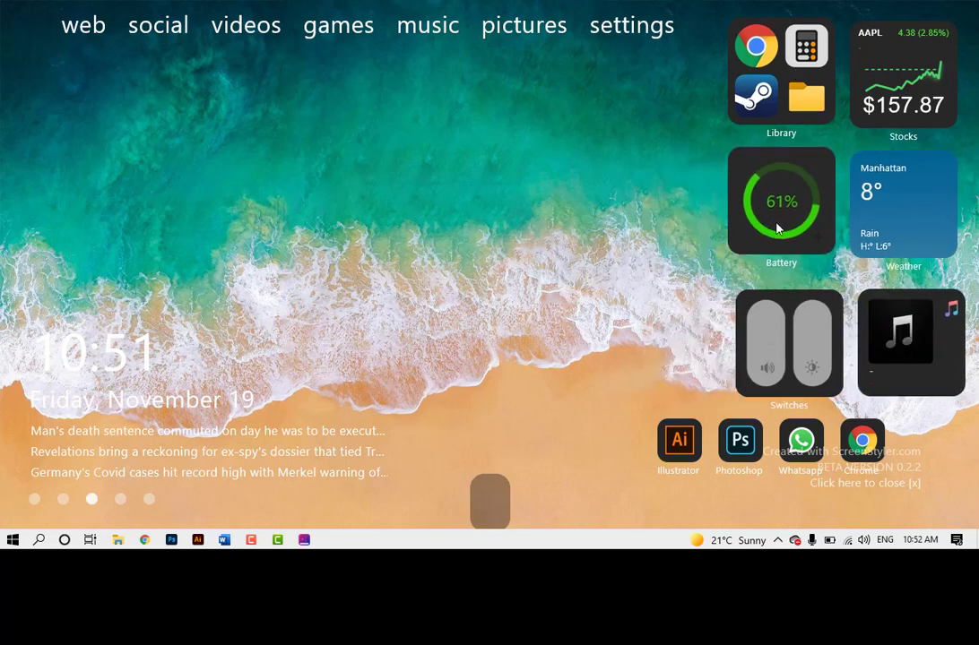
drag(679, 441, 667, 439)
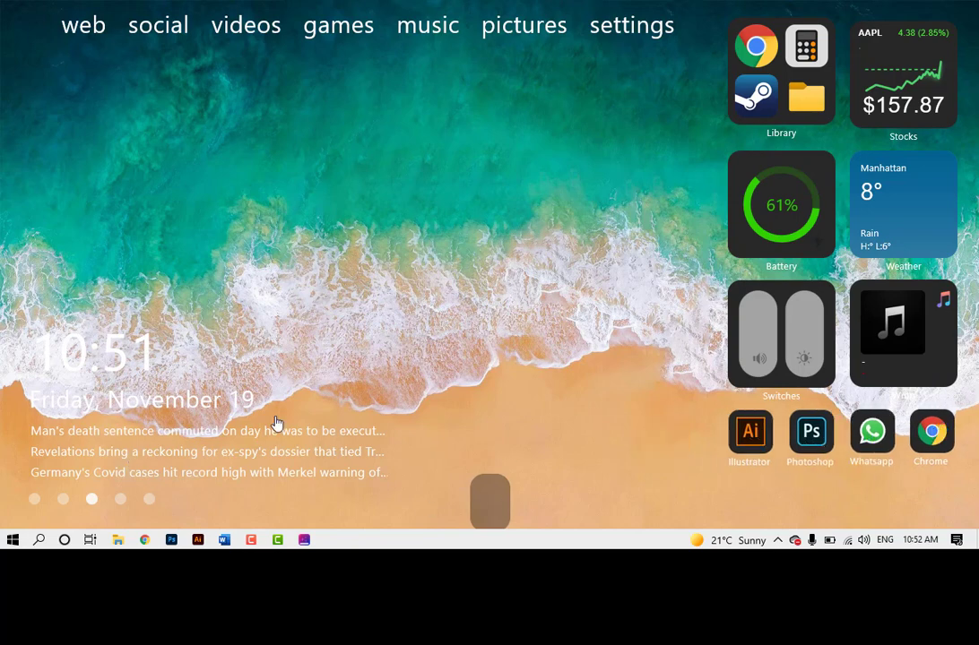
Refresh the desktop and turn off the display of the desktop icons
right_click(168, 144)
click(202, 179)
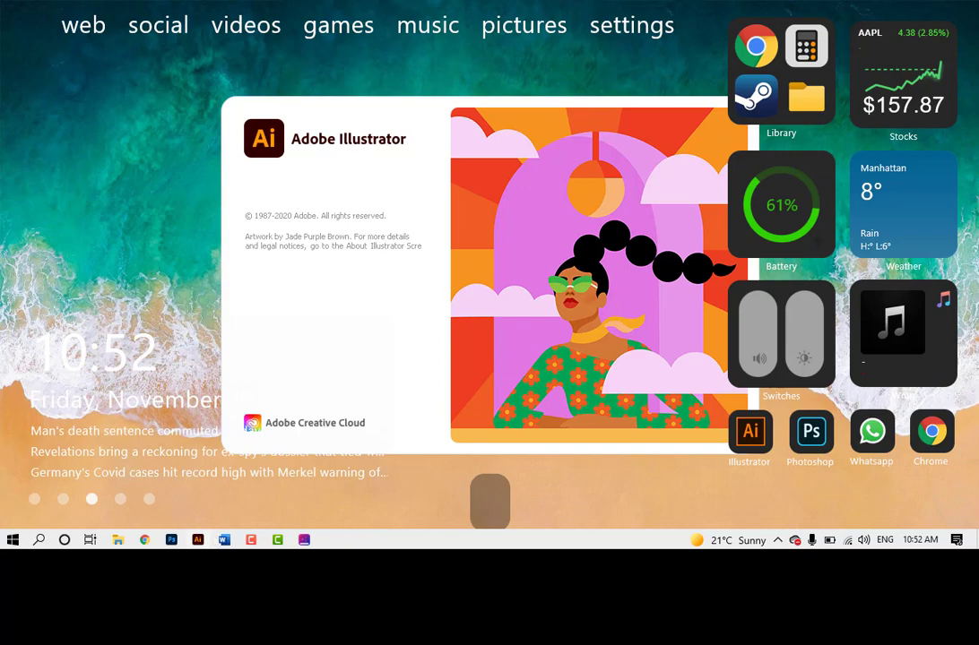
right_click(245, 169)
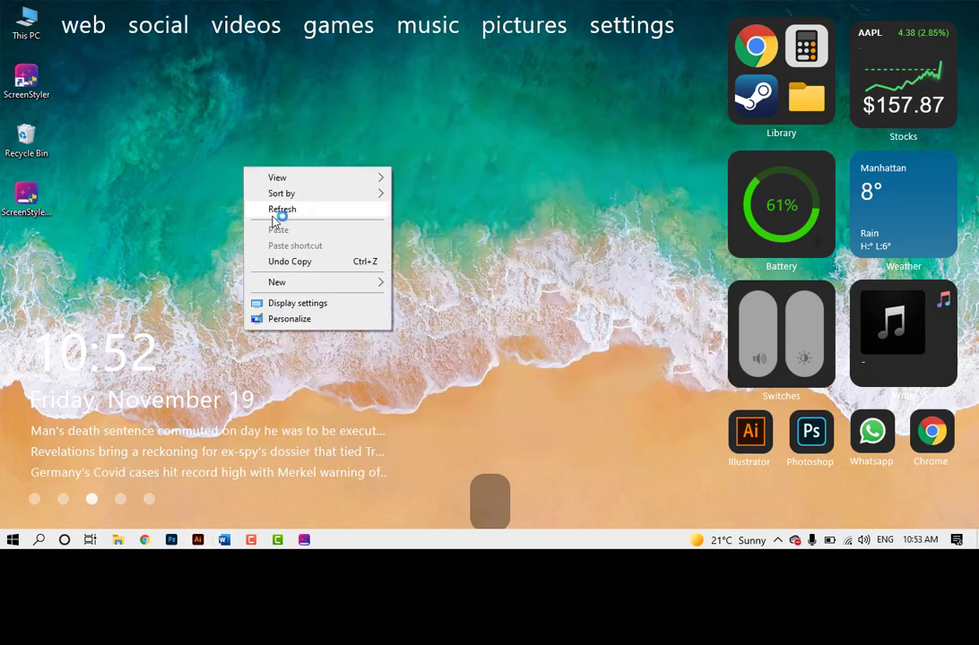
click(274, 211)
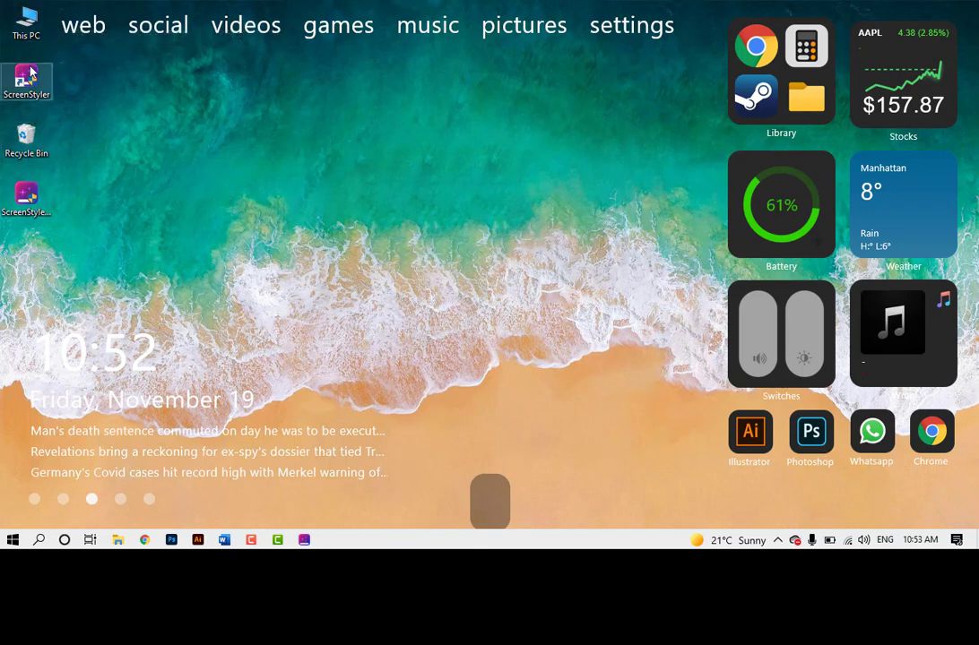
right_click(183, 113)
mouse_move(258, 125)
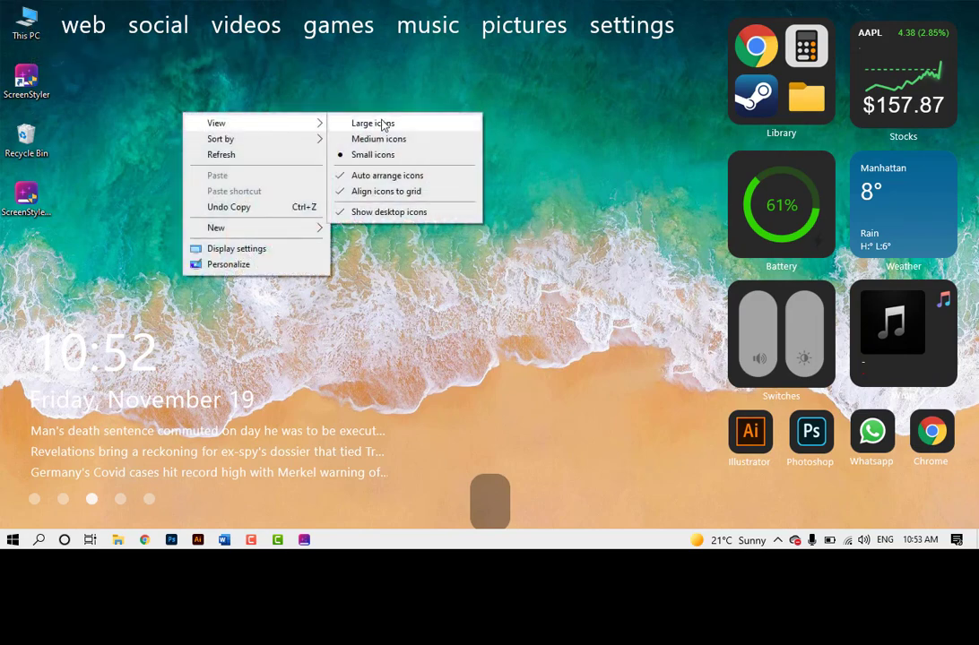
click(401, 213)
right_click(162, 120)
click(193, 163)
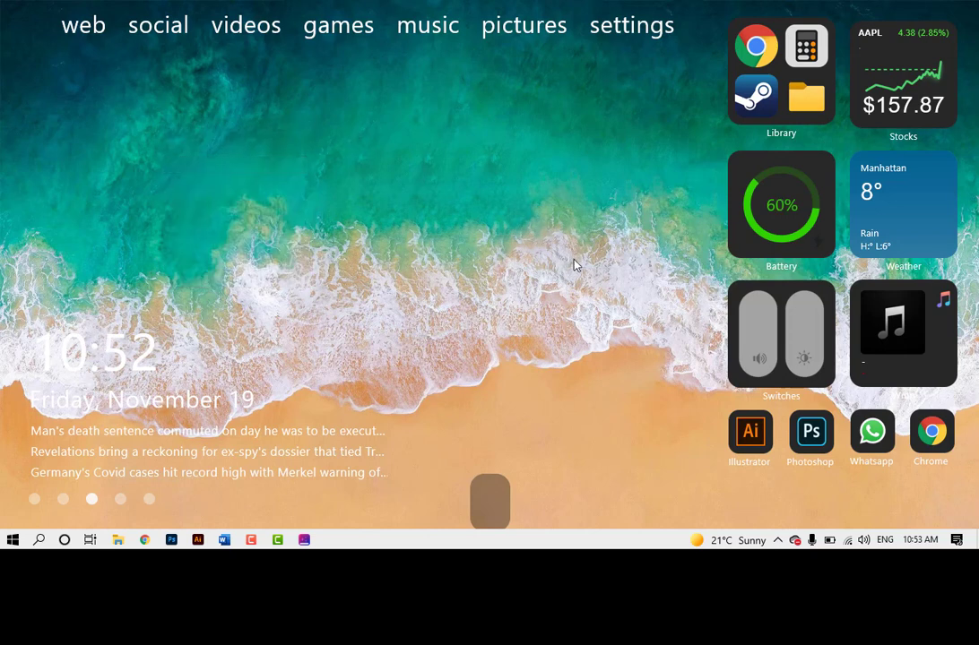
Test the videos, music and pictures shortcuts on the desktop, and close the Pictures folder window
drag(757, 341, 816, 300)
click(246, 25)
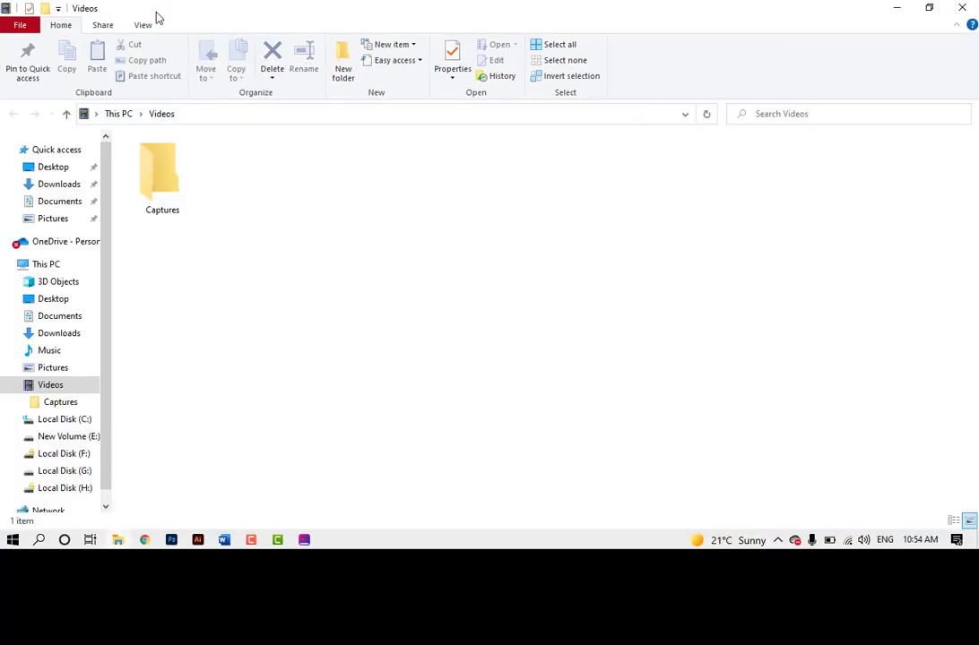
drag(195, 22, 292, 106)
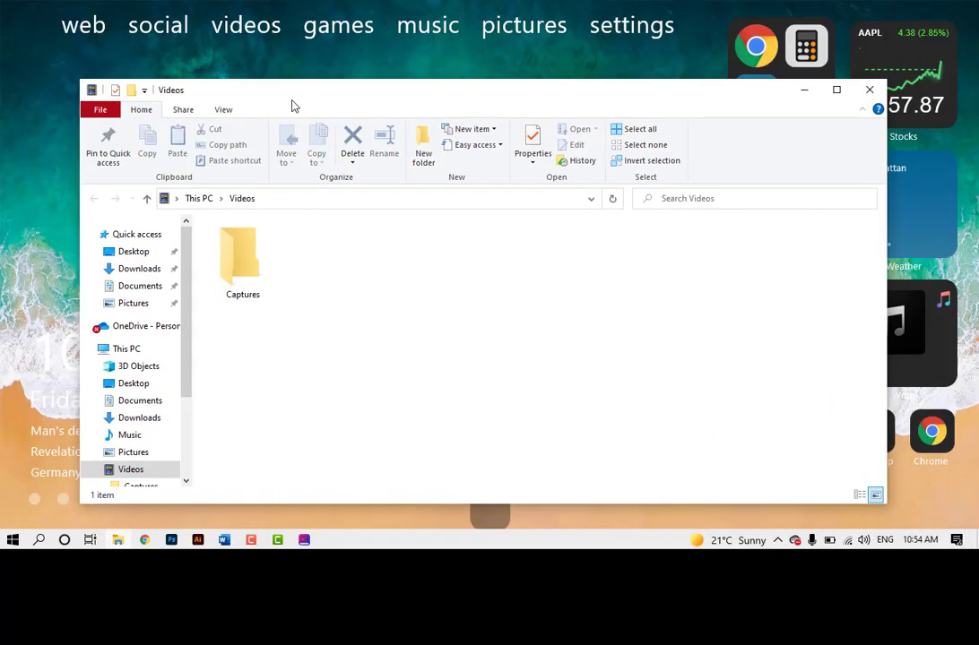
click(437, 37)
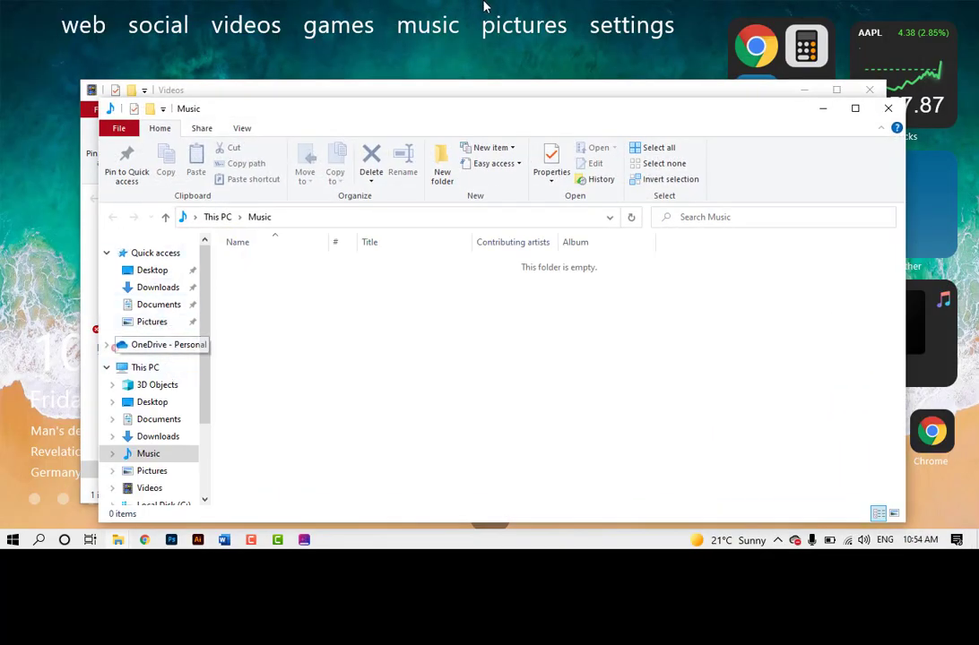
click(554, 35)
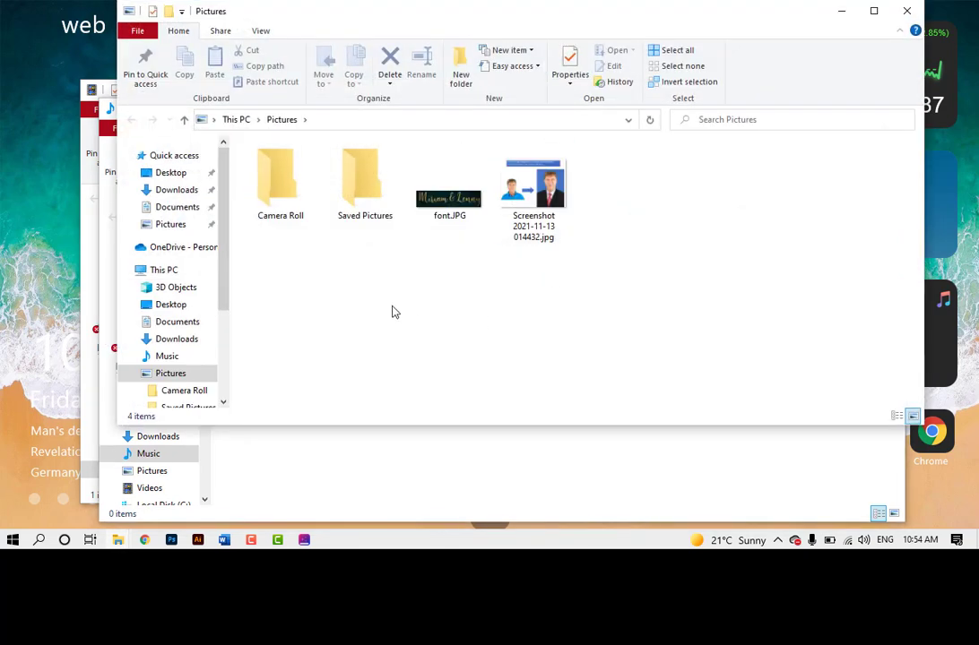
key(alt+F4)
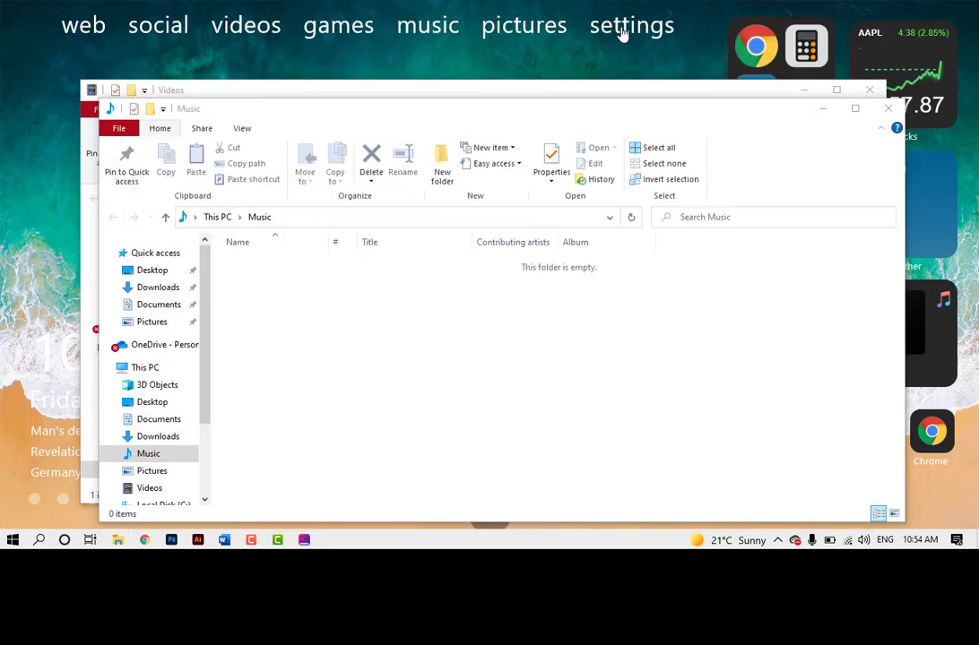
Test the settings shortcut on the desktop, and close the Control Panel, Music and Videos windows
click(587, 43)
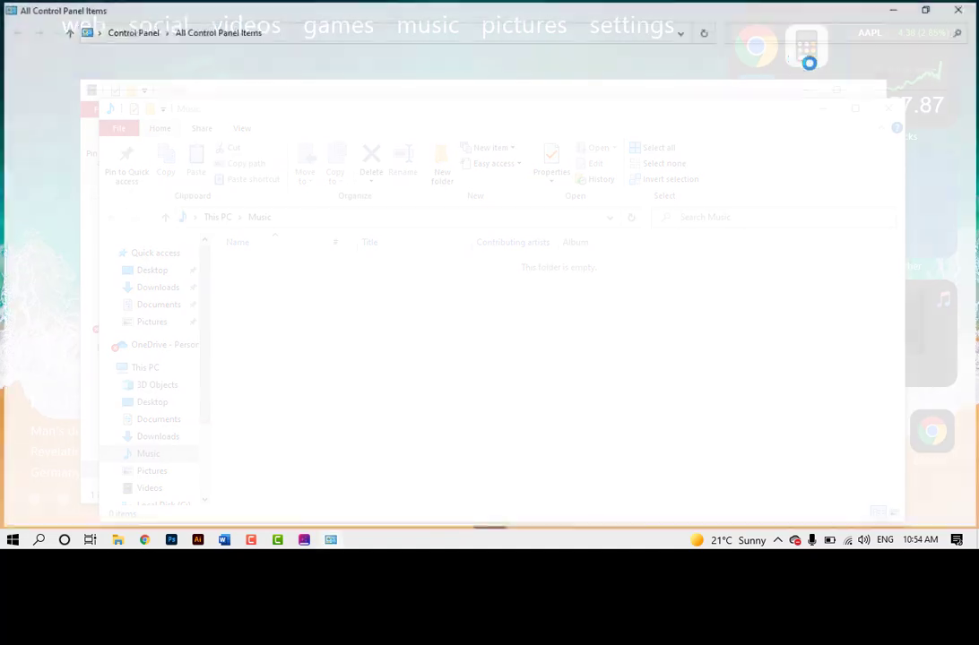
click(948, 13)
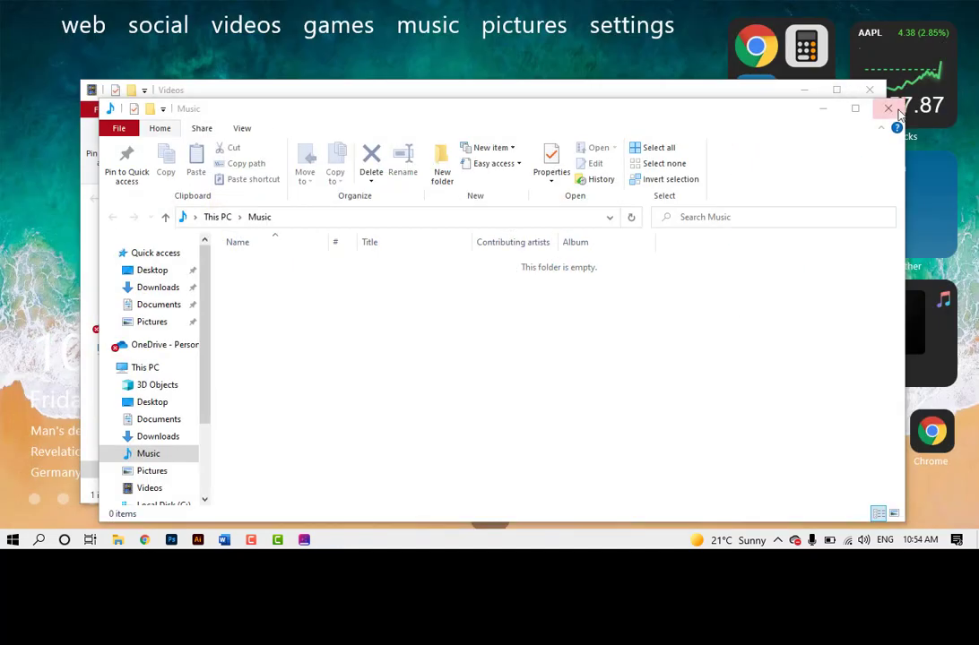
click(888, 108)
click(870, 90)
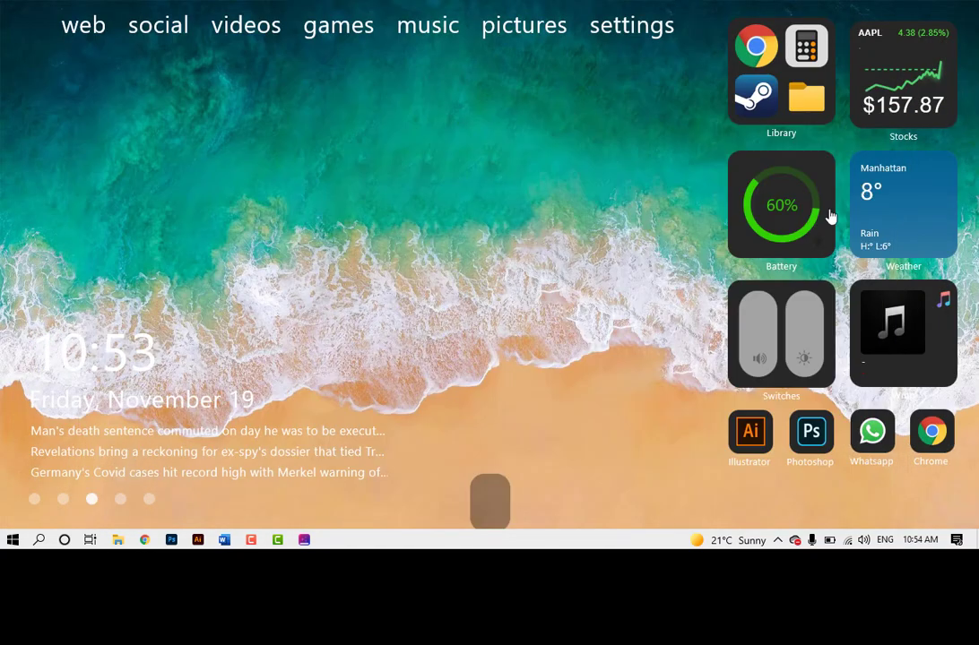
Test the folder and calculator shortcuts in the Library widget, and close the windows they open
click(805, 103)
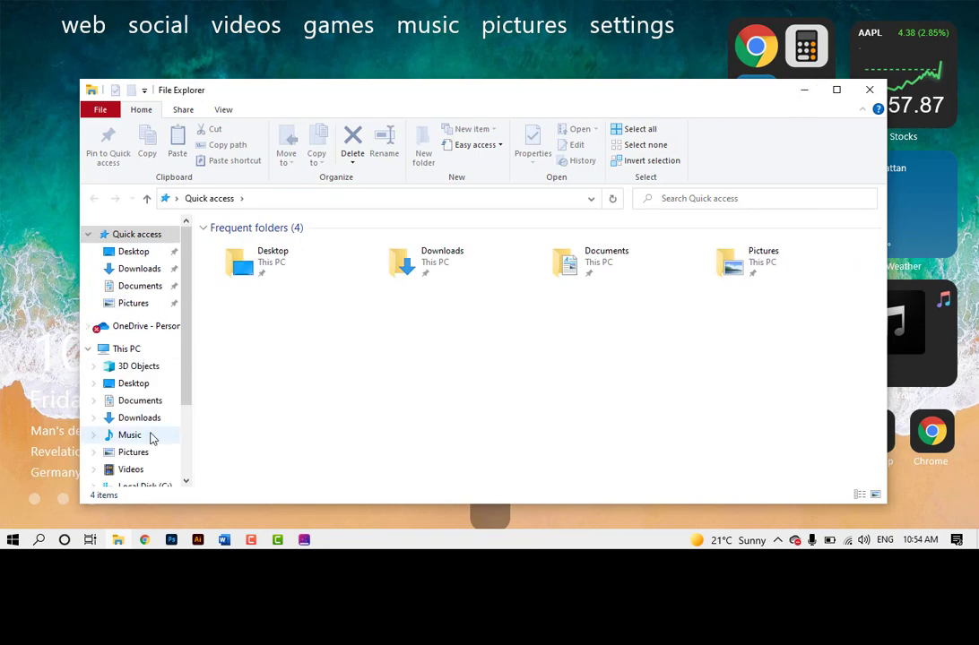
click(870, 90)
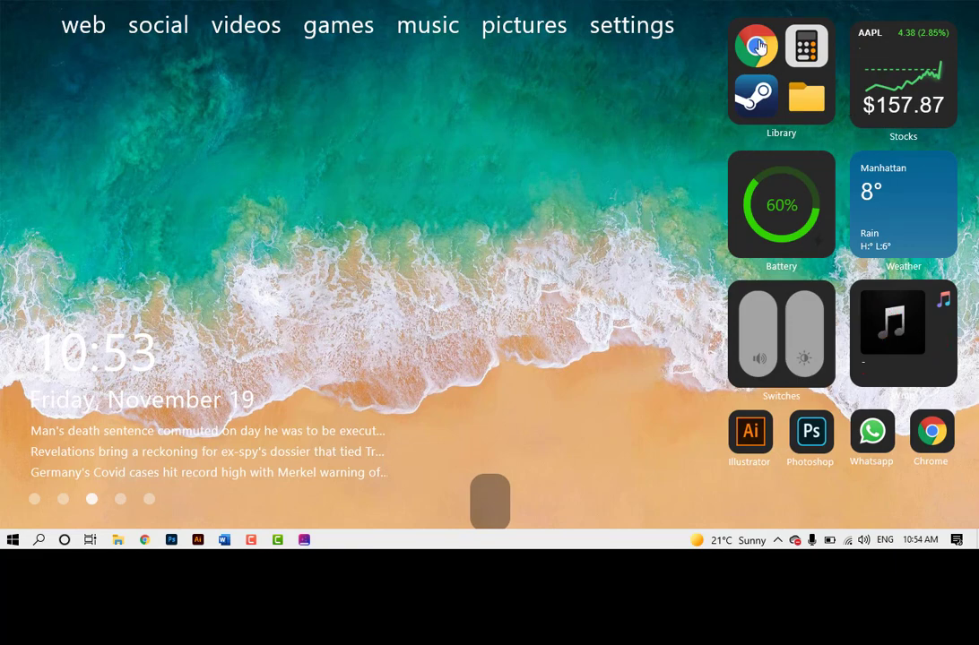
click(807, 49)
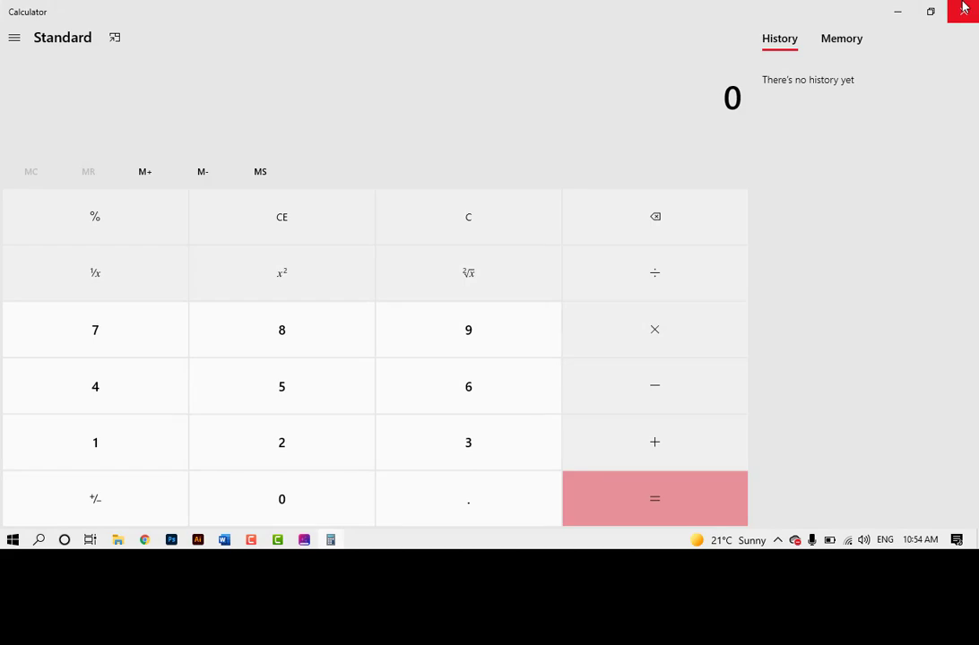
click(962, 10)
Refresh the desktop, view the applied style's preview in ScreenStyler and leave the ScreenStyler window
right_click(295, 191)
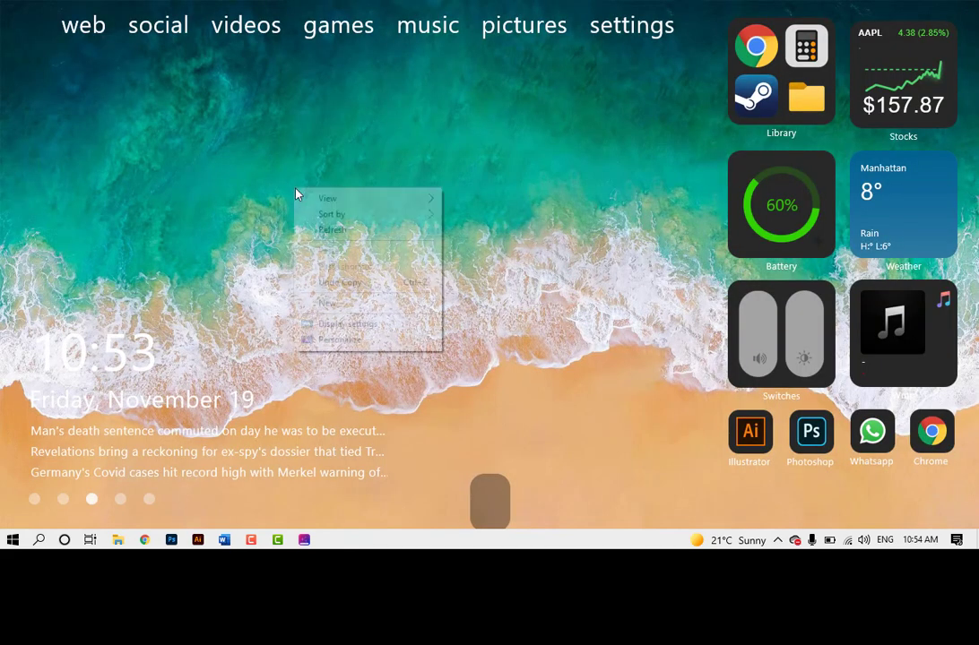
click(323, 231)
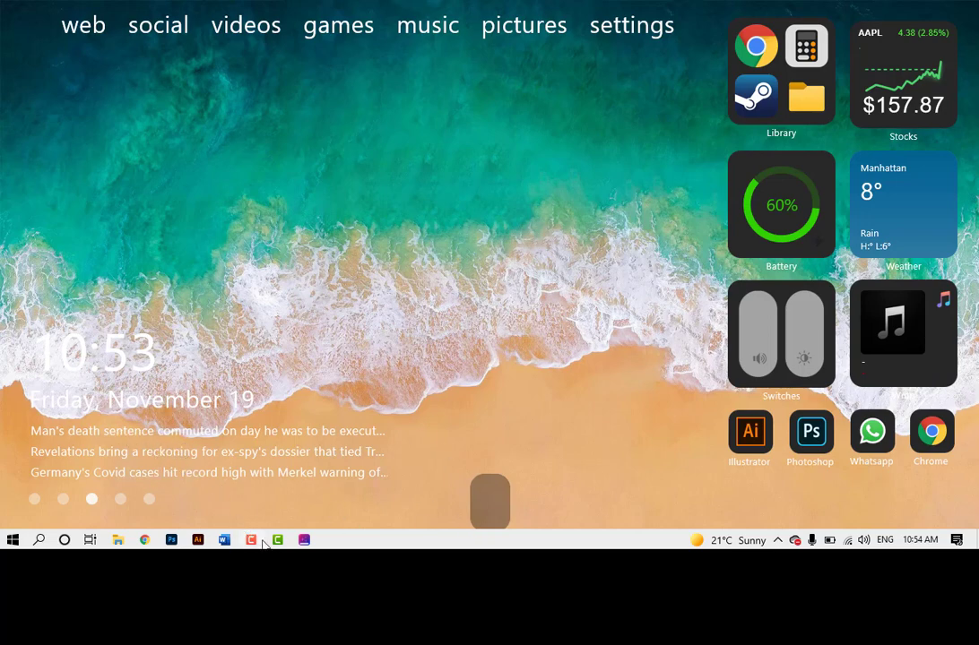
click(304, 540)
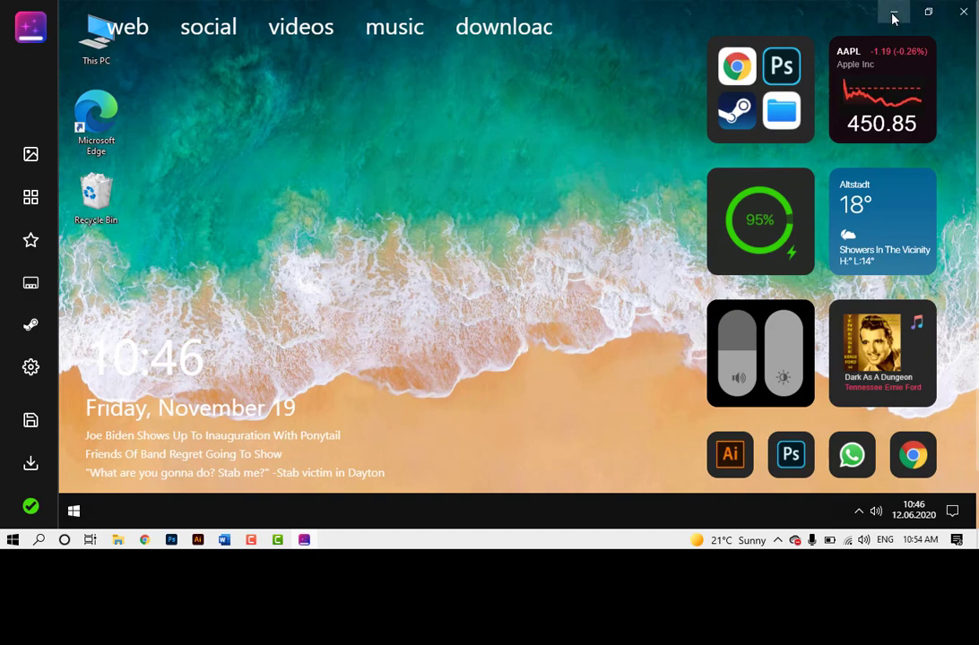
click(928, 16)
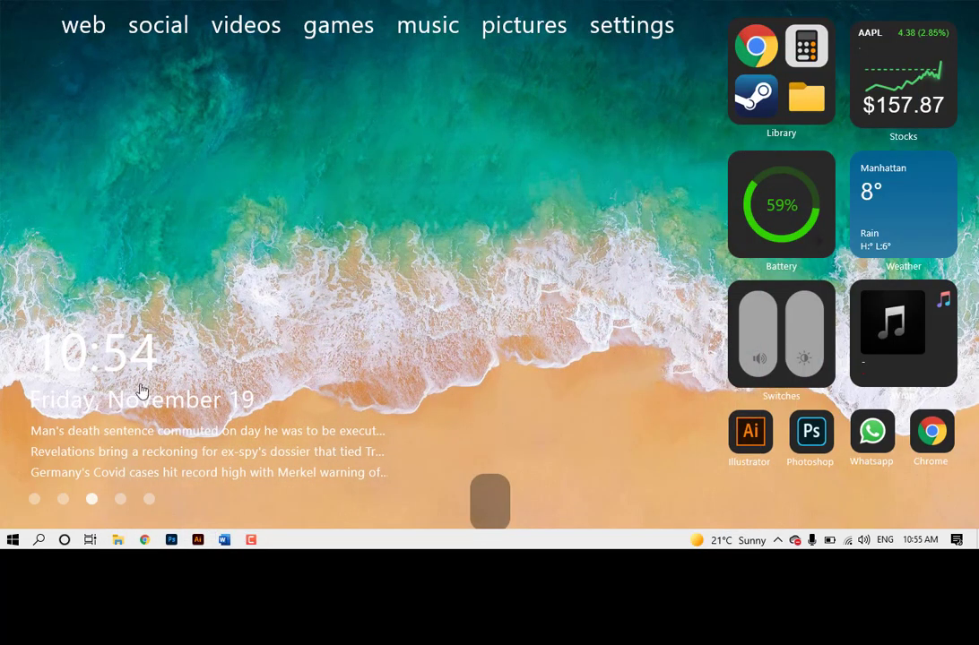
Add the Links toolbar to the taskbar
right_click(377, 542)
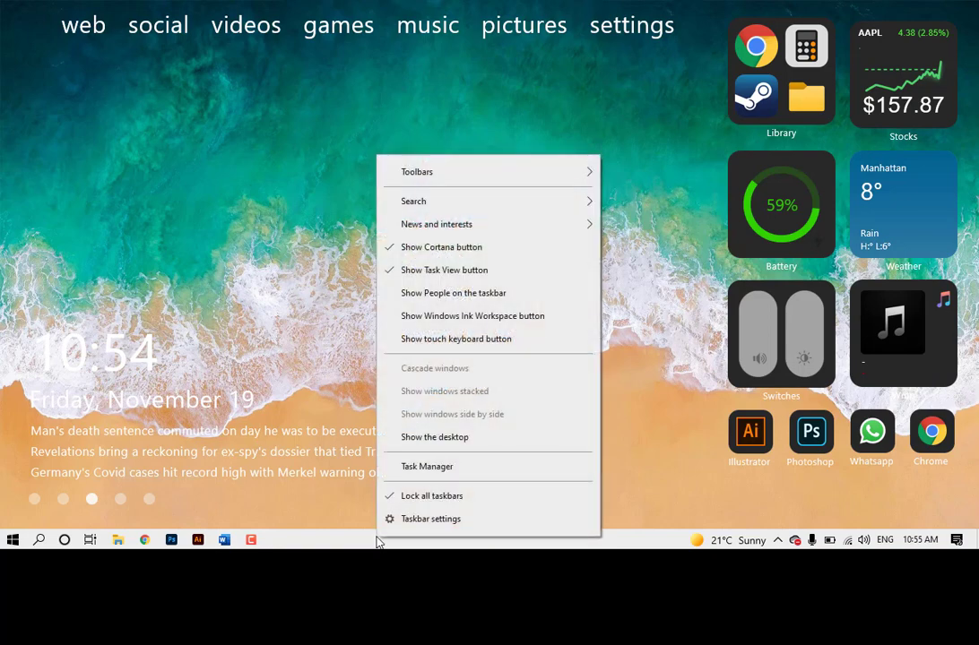
mouse_move(584, 172)
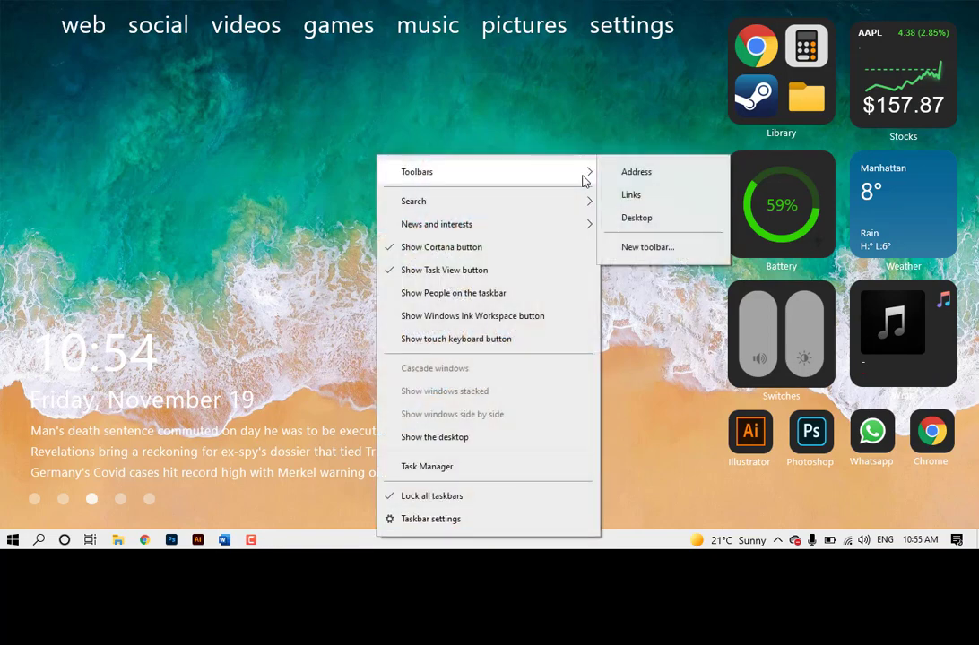
click(647, 195)
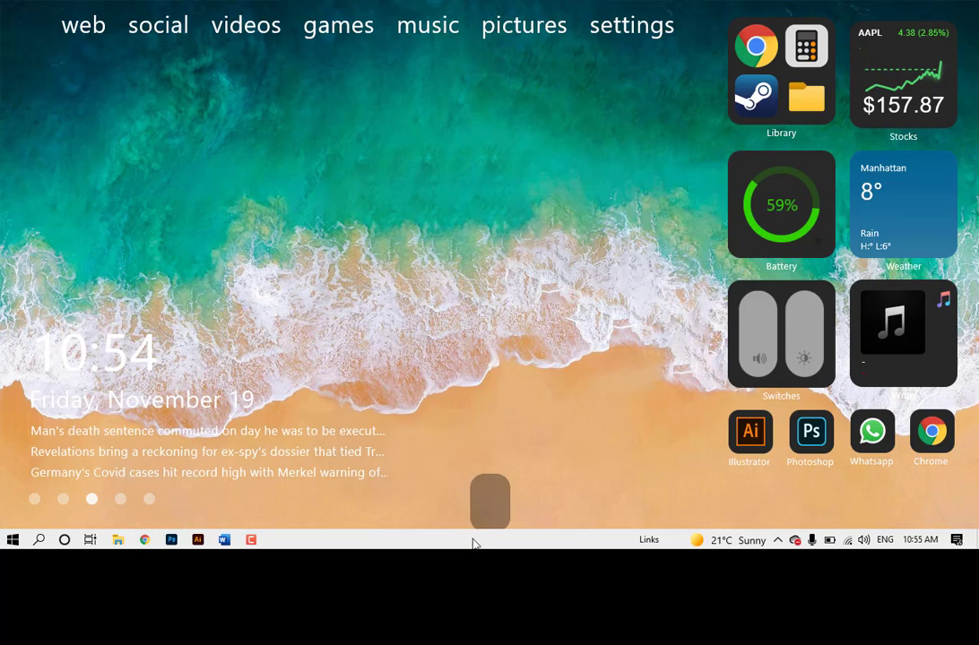
Hide the Cortana and Task View buttons from the taskbar
right_click(407, 541)
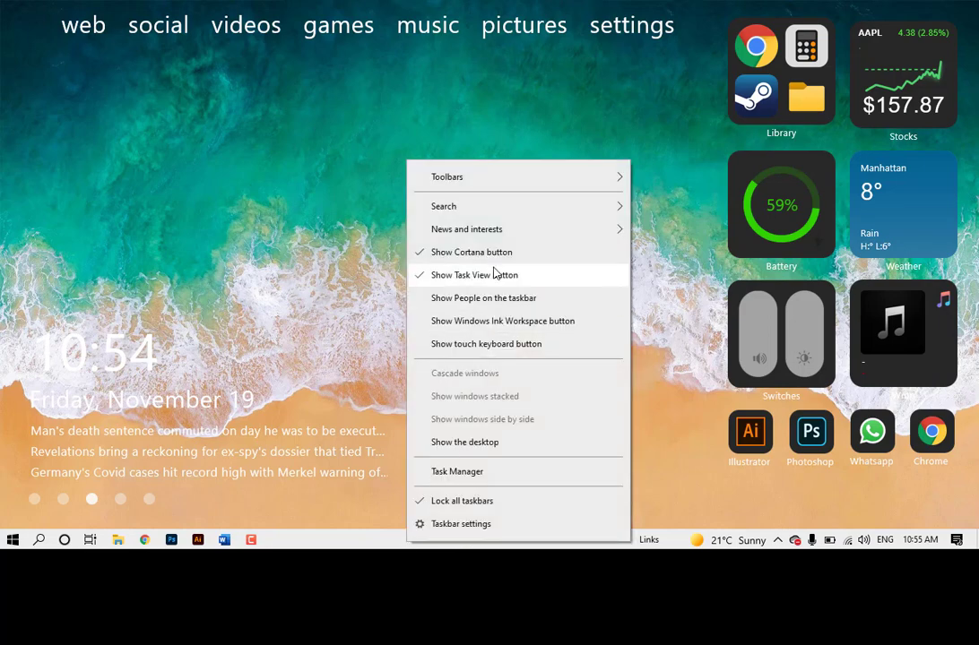
click(439, 253)
right_click(333, 543)
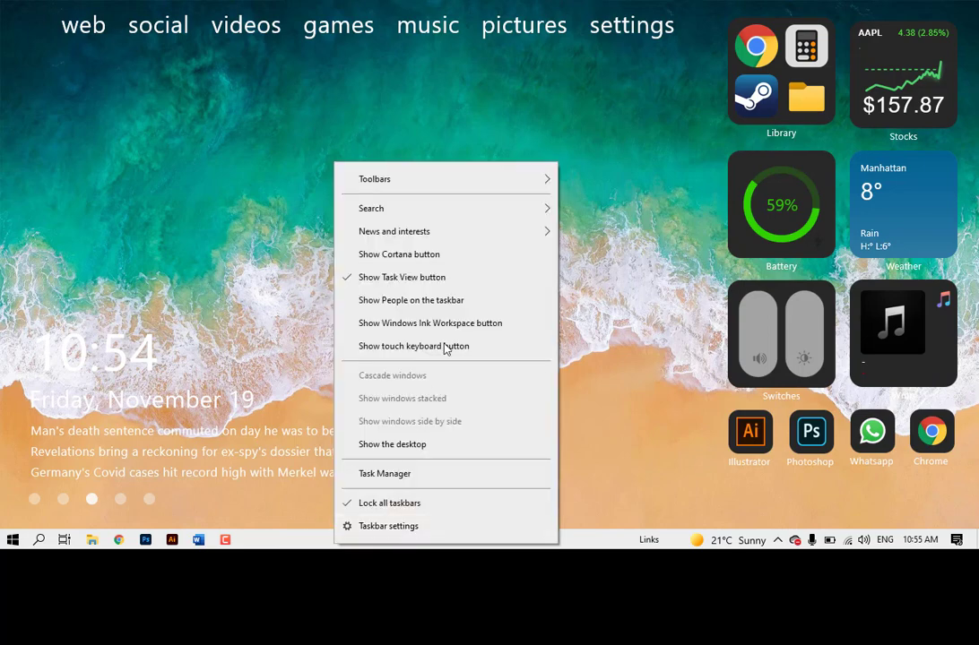
click(458, 278)
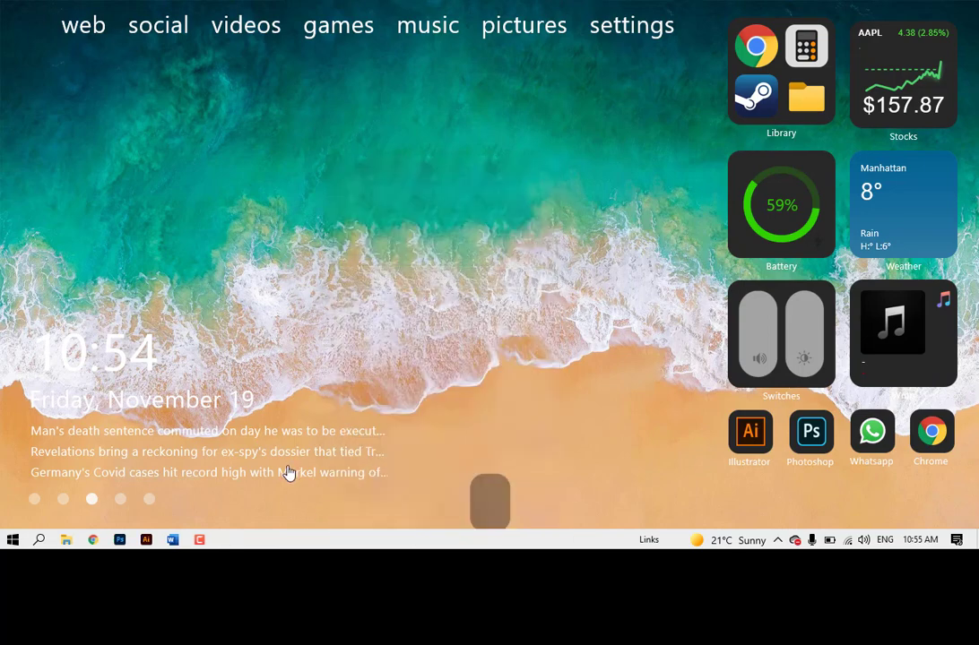
Set the taskbar search to hidden and turn off News and interests
right_click(320, 540)
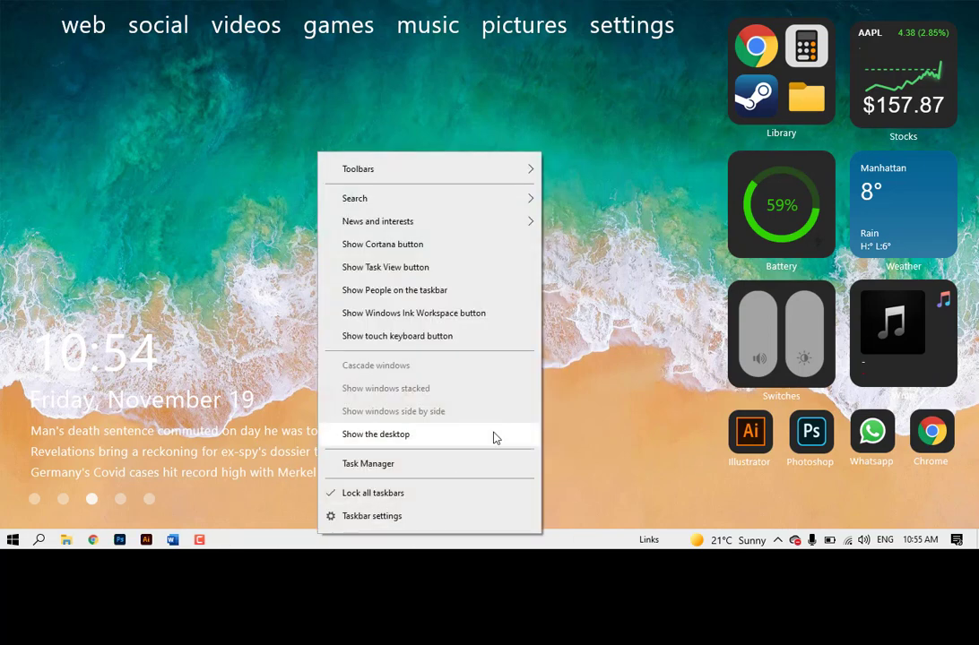
mouse_move(491, 200)
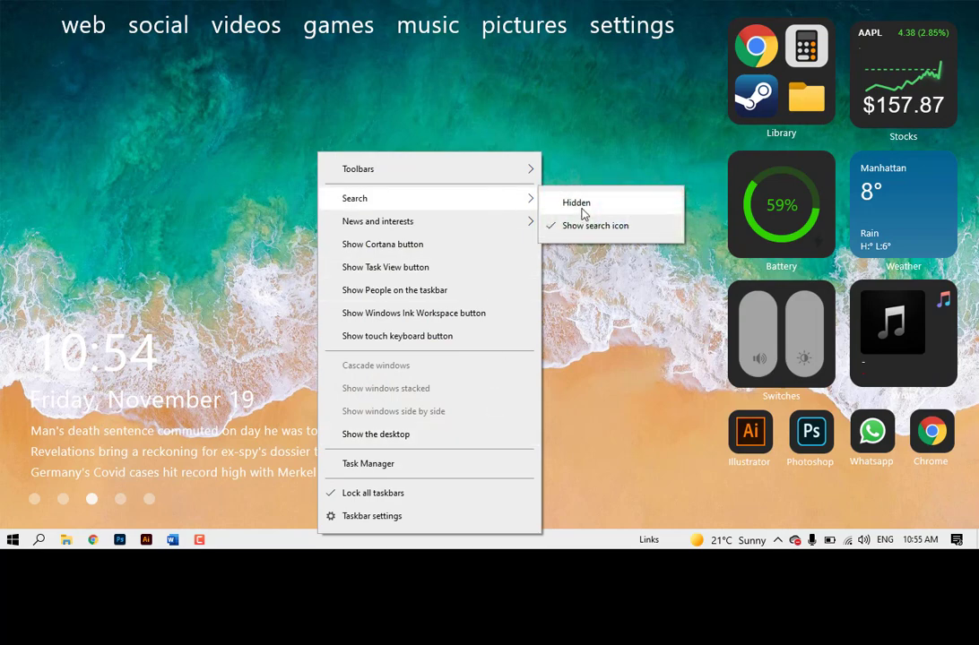
click(578, 206)
right_click(414, 544)
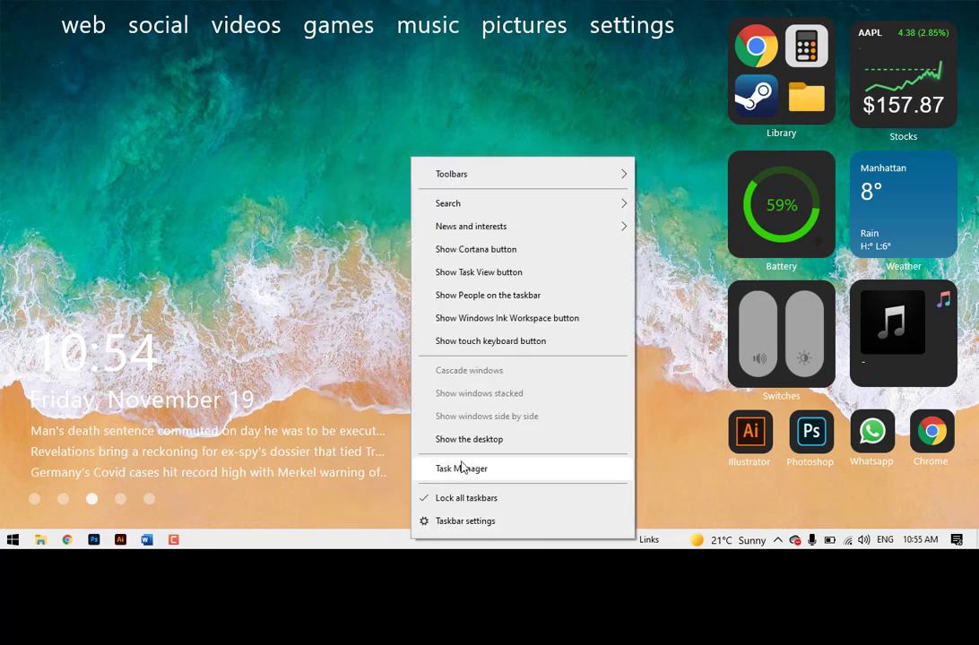
mouse_move(581, 231)
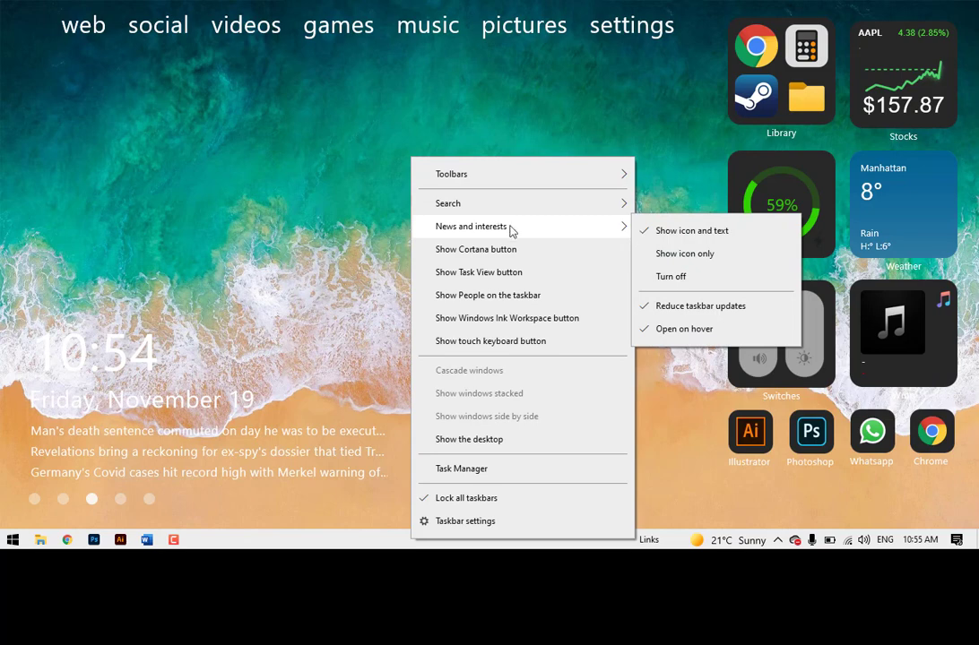
click(674, 277)
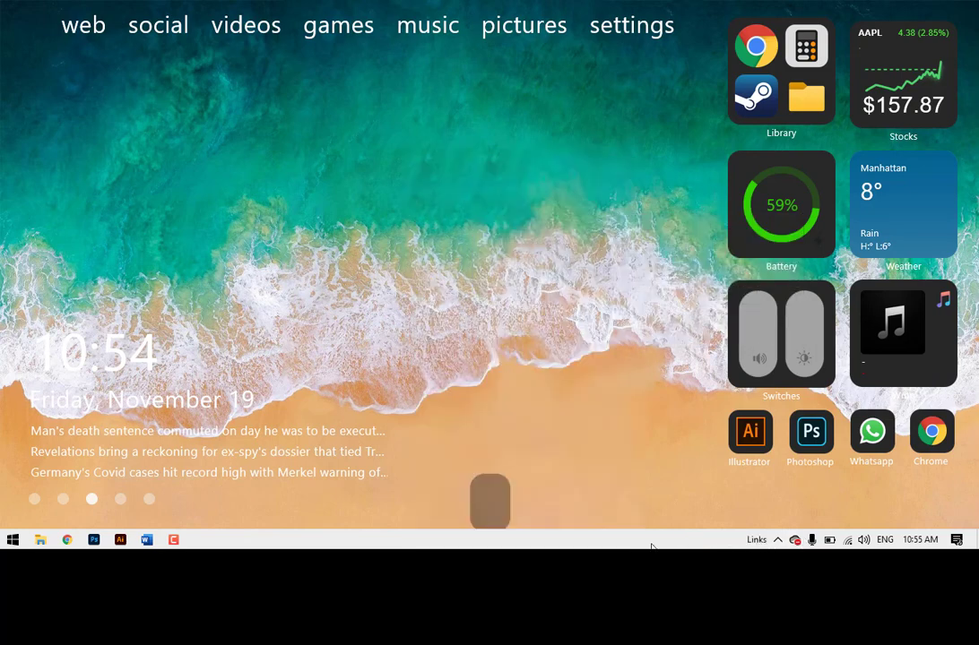
Unlock the taskbar and turn on the Peek desktop preview in the taskbar settings, keeping small taskbar buttons on
right_click(453, 541)
click(500, 527)
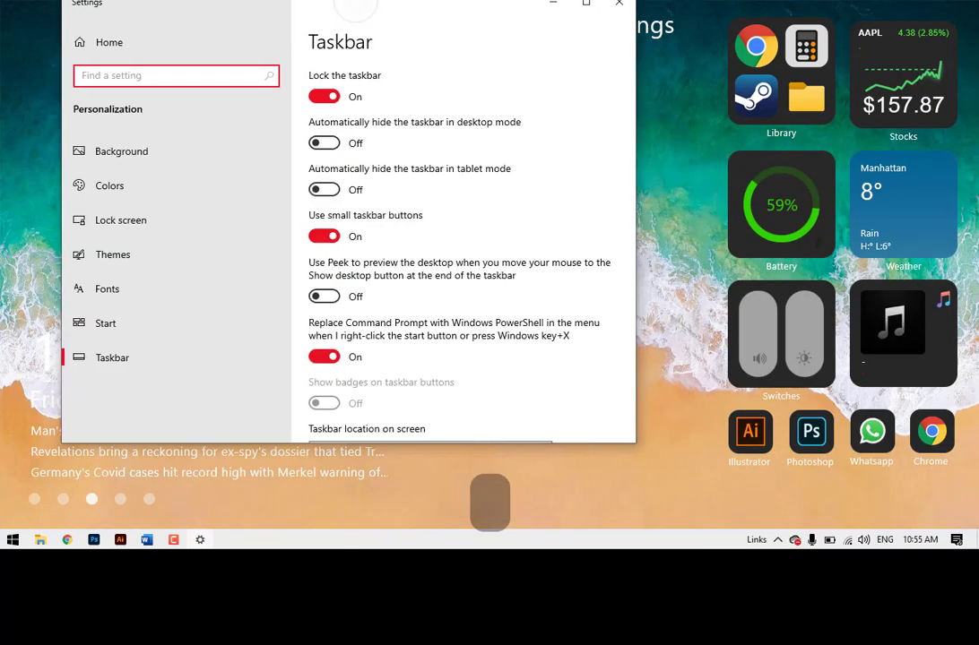
double_click(354, 17)
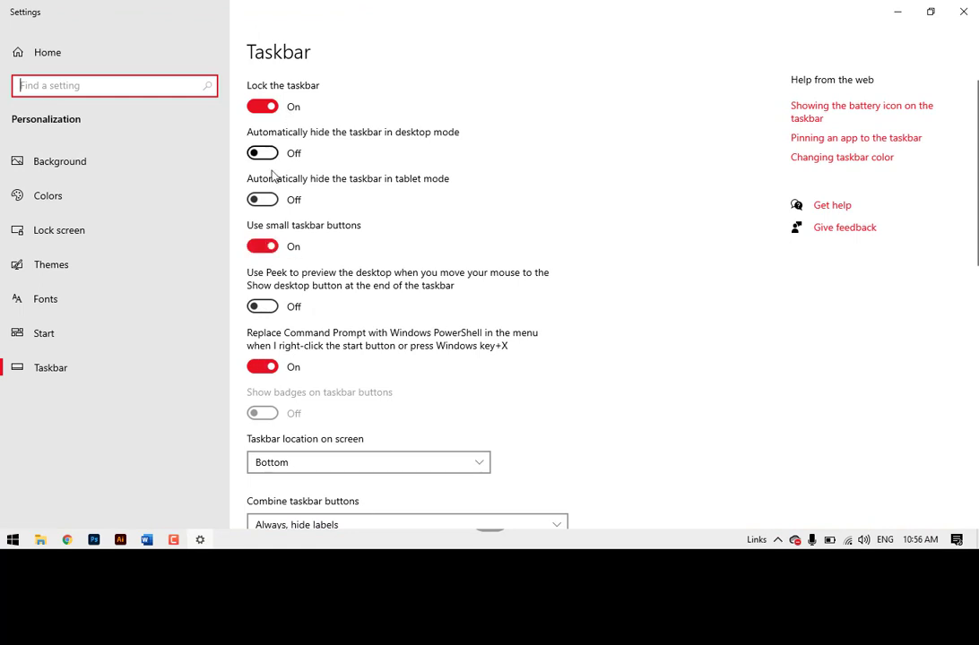
click(267, 310)
click(262, 247)
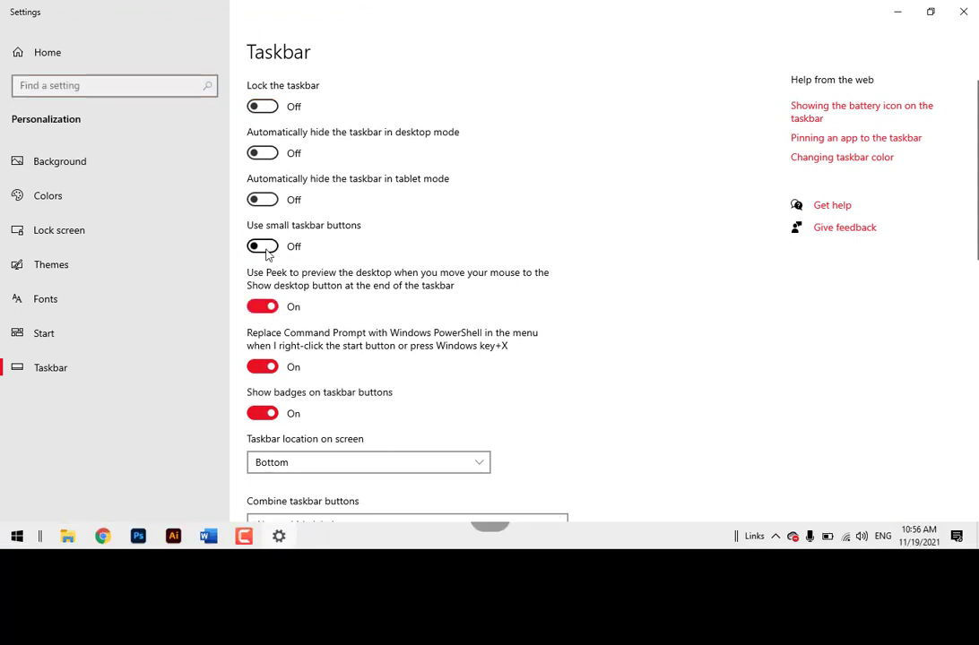
click(262, 248)
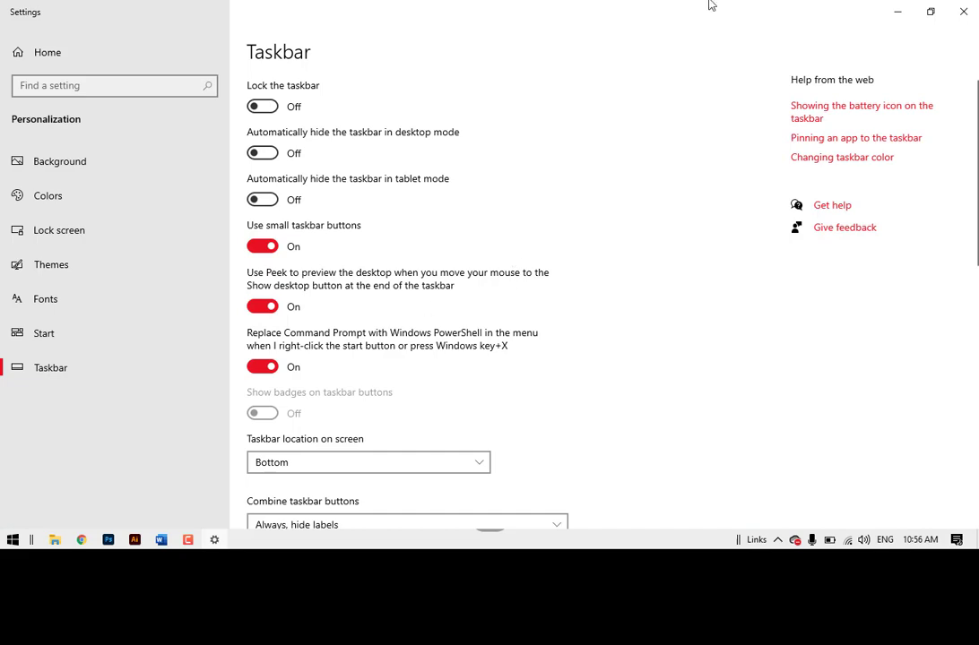
click(962, 11)
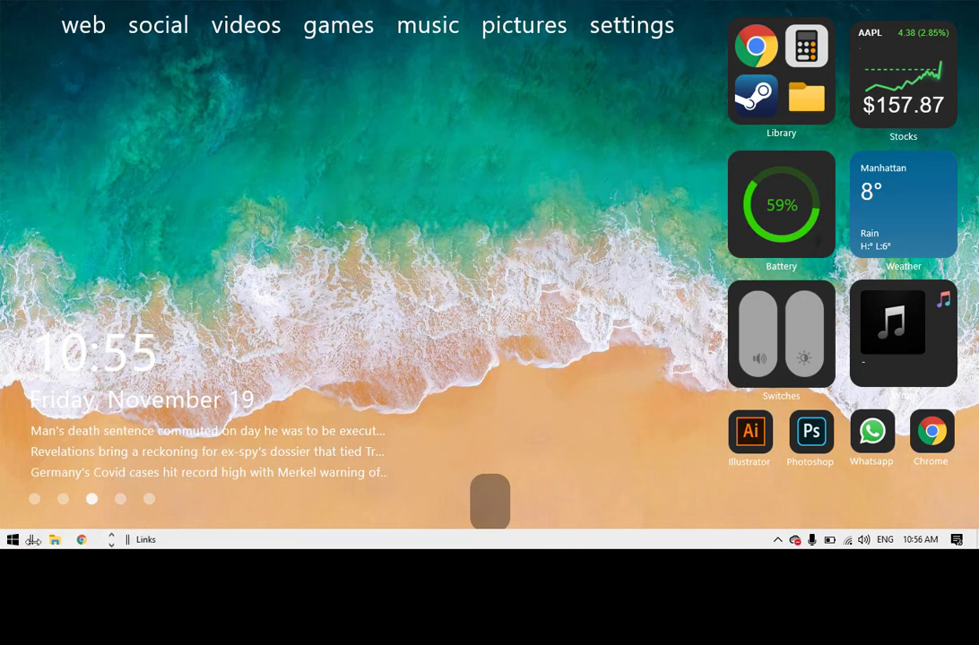
Center the app icons on the taskbar using the Links toolbar with its title hidden as a spacer, and lock all taskbars
drag(79, 542, 400, 543)
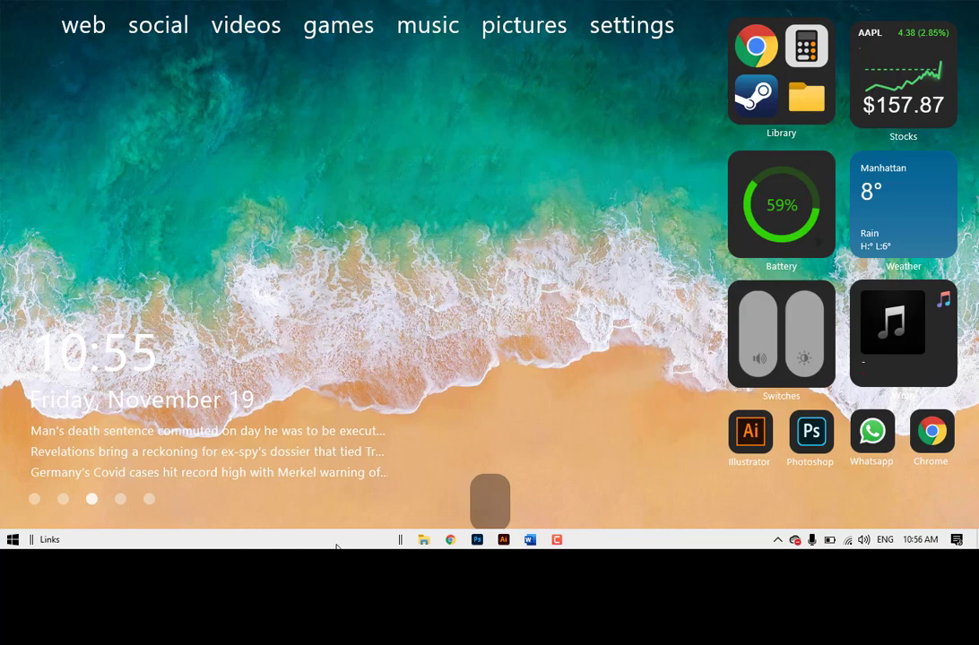
right_click(336, 545)
click(421, 128)
right_click(283, 547)
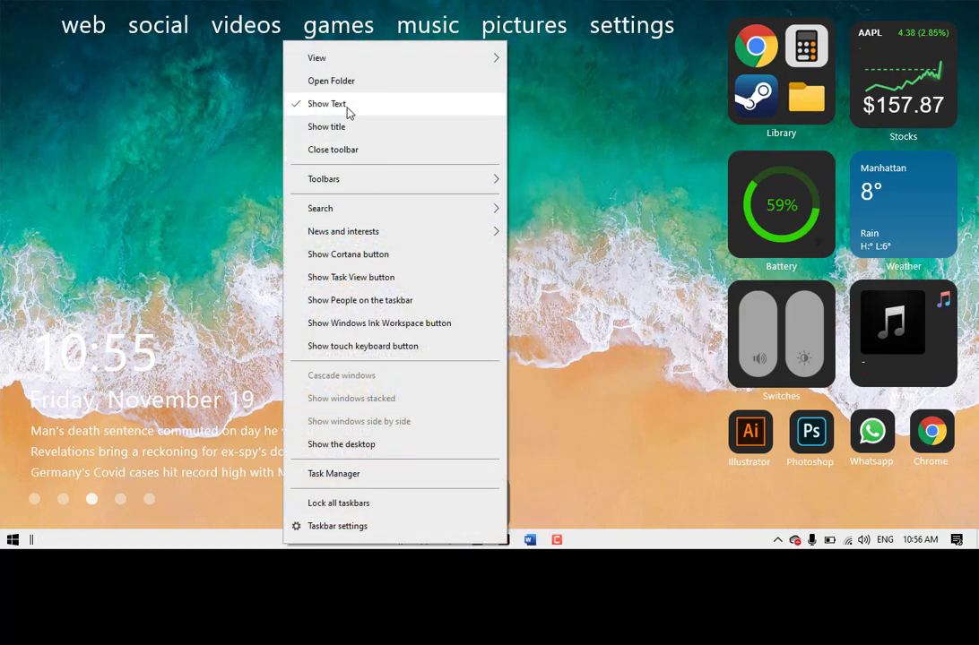
click(328, 503)
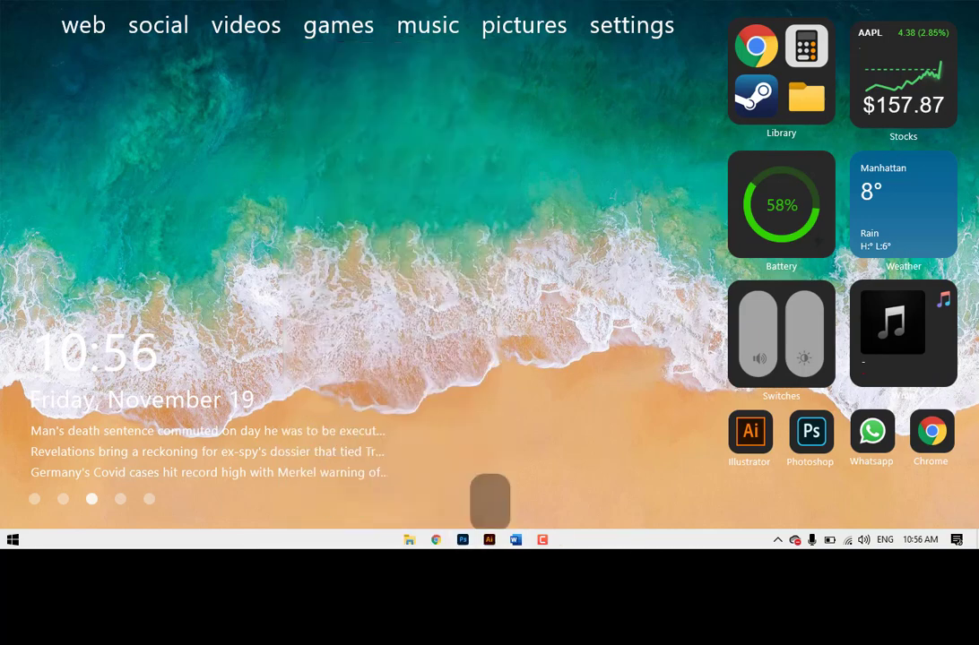